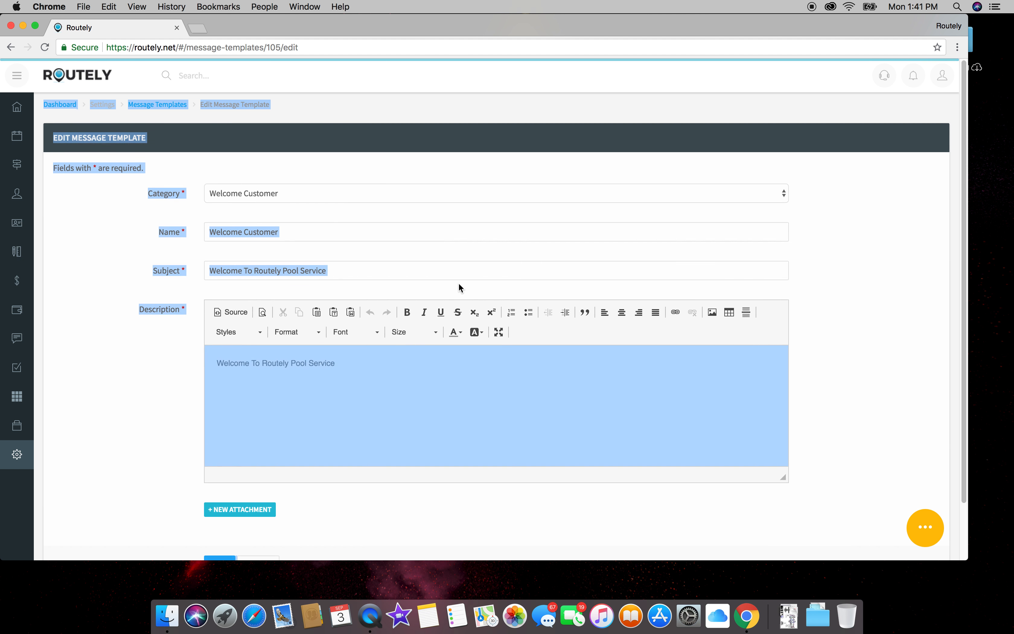
Step: Centre the welcome heading, then try rewriting its ending and undo back to the original
{"action": "left_click_drag", "start_coordinate": [359, 362], "coordinate": [210, 362]}
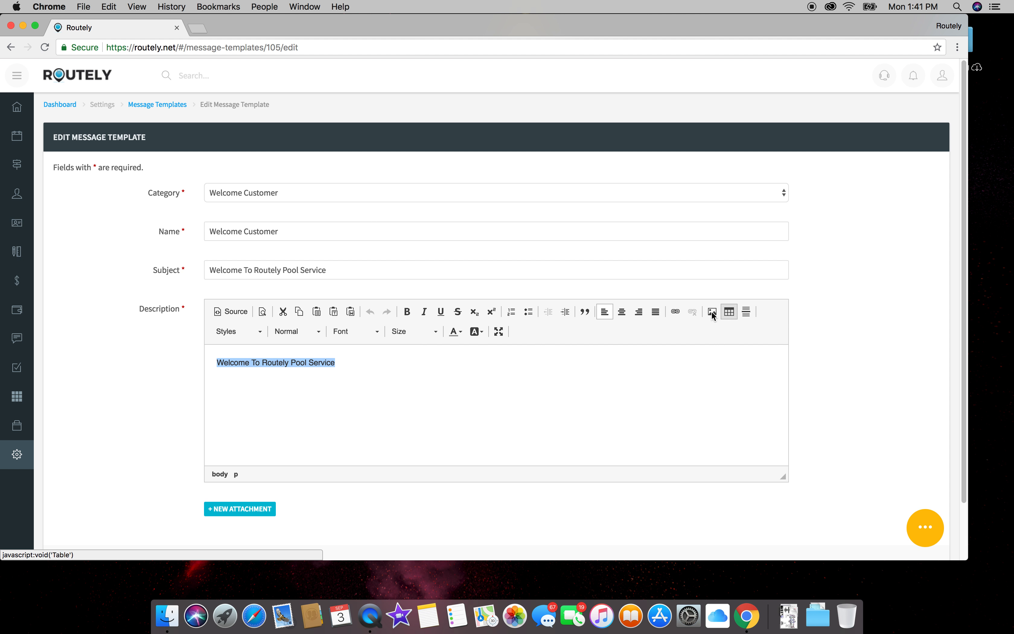
{"action": "left_click", "coordinate": [625, 314]}
{"action": "left_click", "coordinate": [582, 380]}
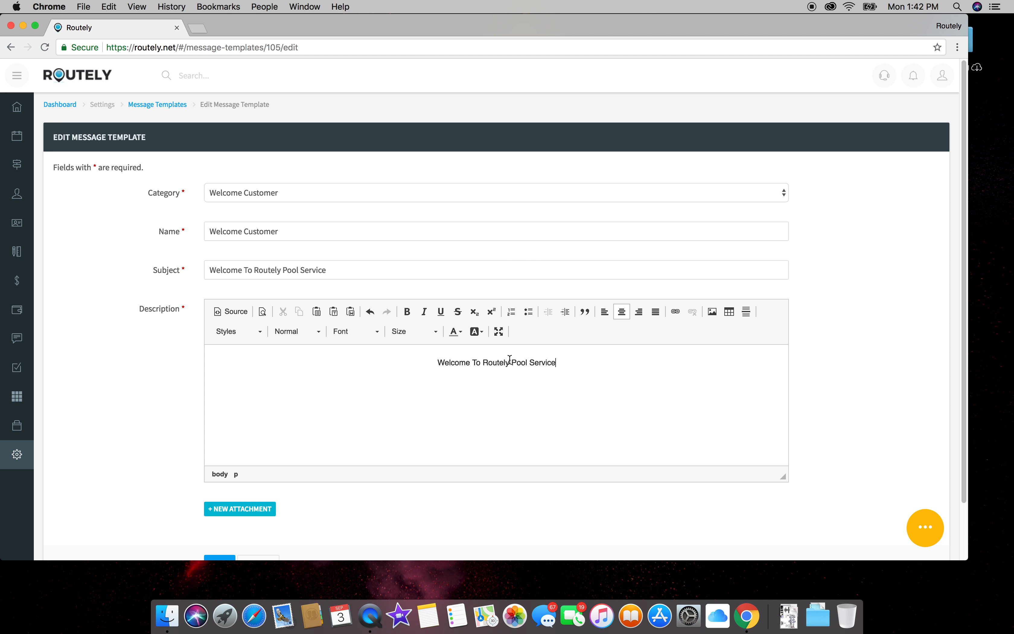
{"action": "left_click_drag", "start_coordinate": [481, 361], "coordinate": [636, 362]}
{"action": "type", "text": "Routel"}
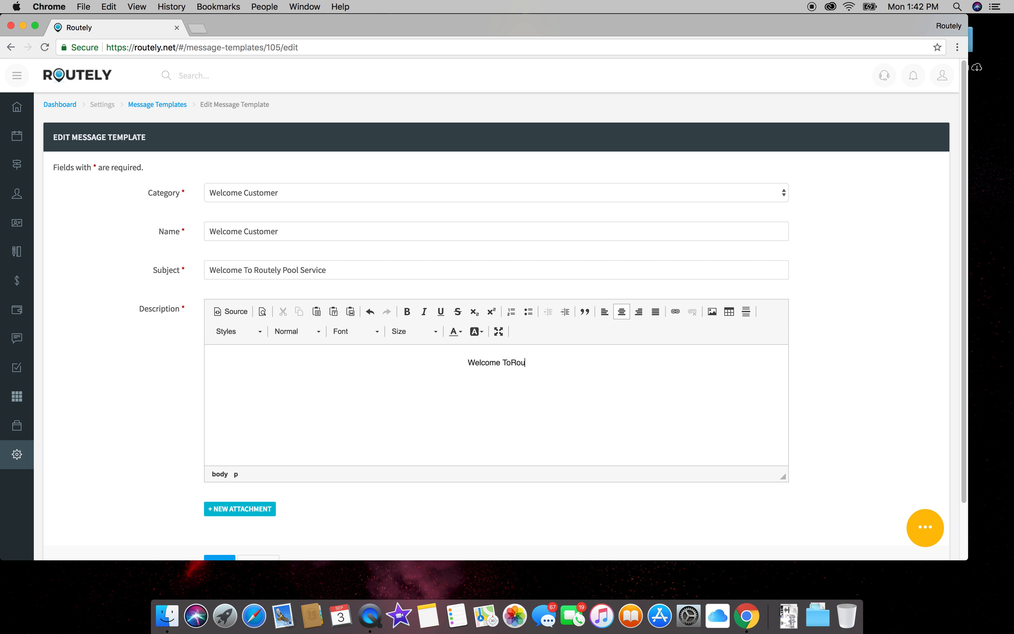
{"action": "key", "text": "super+a"}
{"action": "key", "text": "super+z"}
{"action": "key", "text": "super+z"}
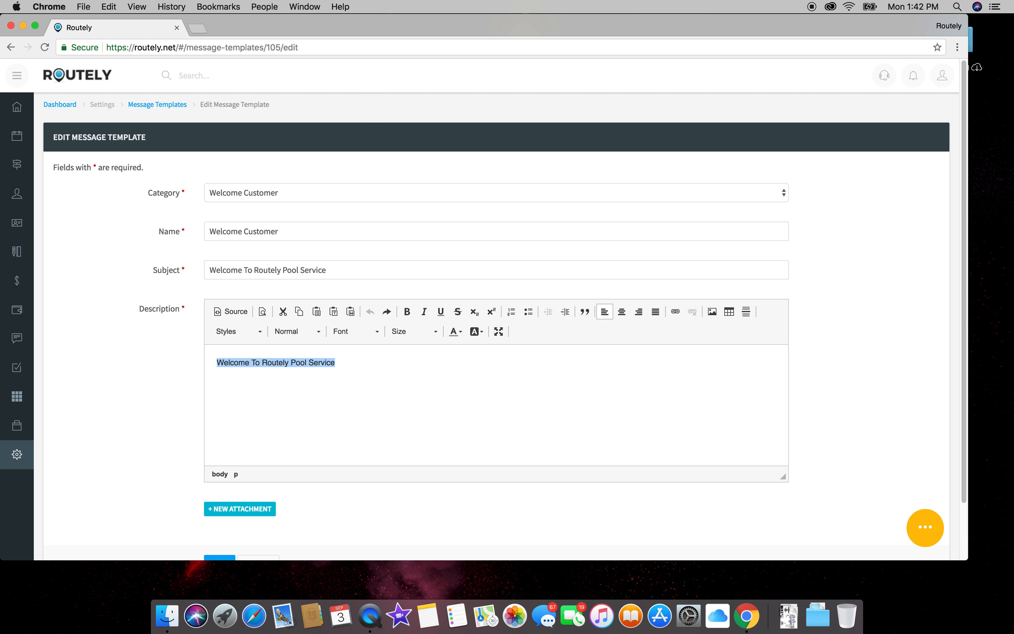
Step: Write description lines listing pool cleaning, remodeling and repairs, ending 'and repairs.', and select them
{"action": "left_click", "coordinate": [349, 361]}
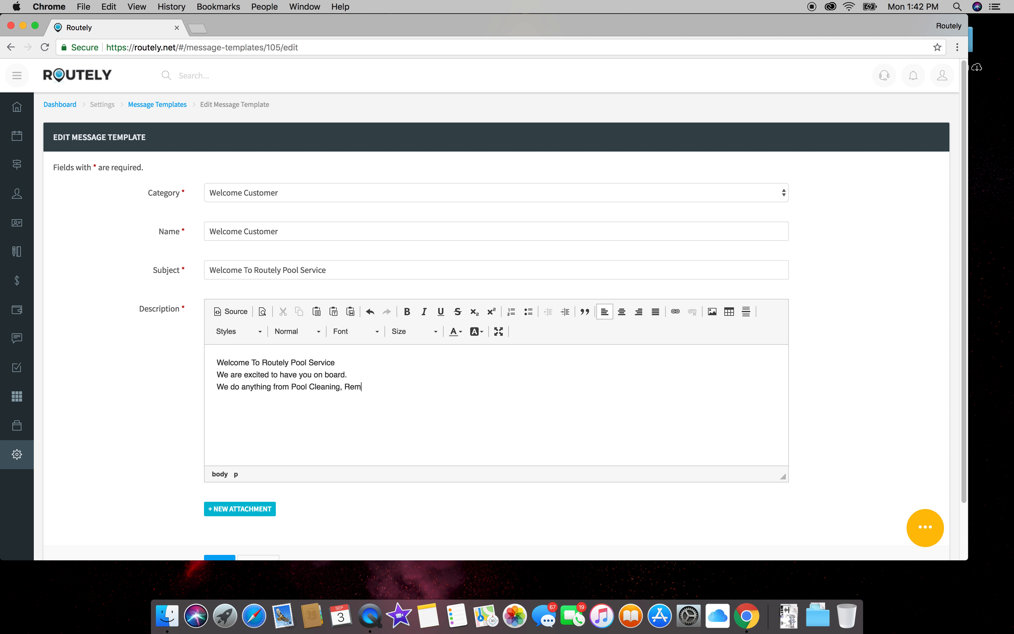
{"action": "type", "text": "and repairs."}
{"action": "left_click_drag", "start_coordinate": [472, 409], "coordinate": [127, 350]}
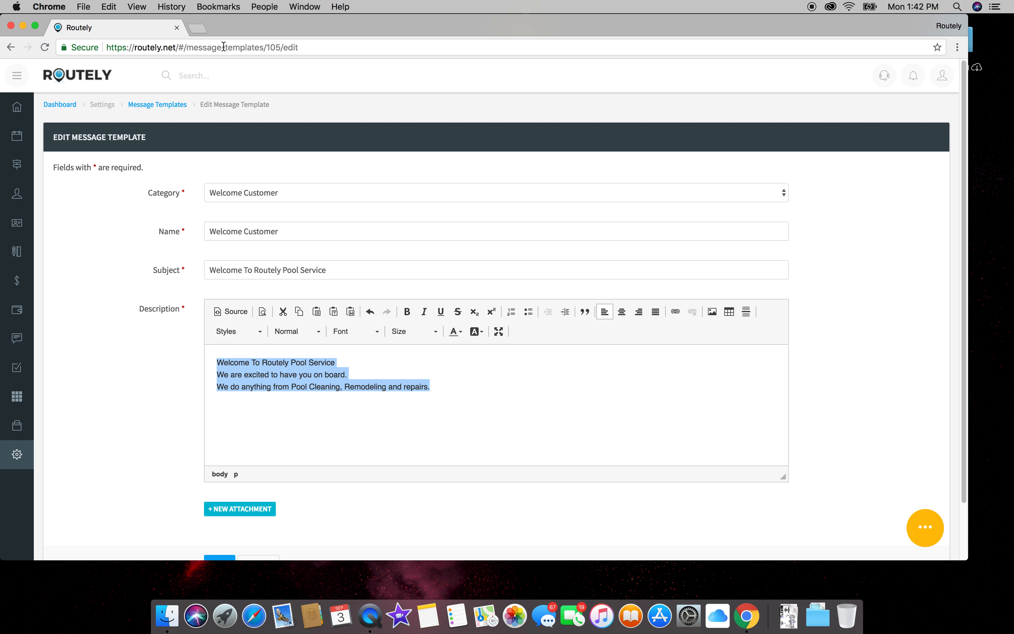
{"action": "left_click", "coordinate": [199, 28]}
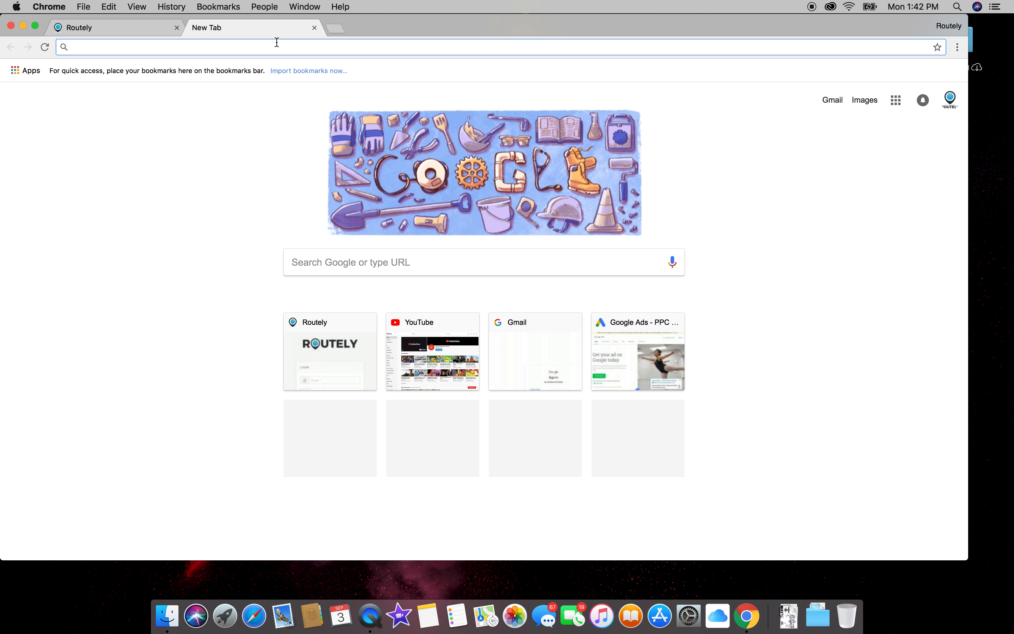
Step: Search Google for 'pool image' and bring up the image results
{"action": "type", "text": "google.com"}
{"action": "key", "text": "Return"}
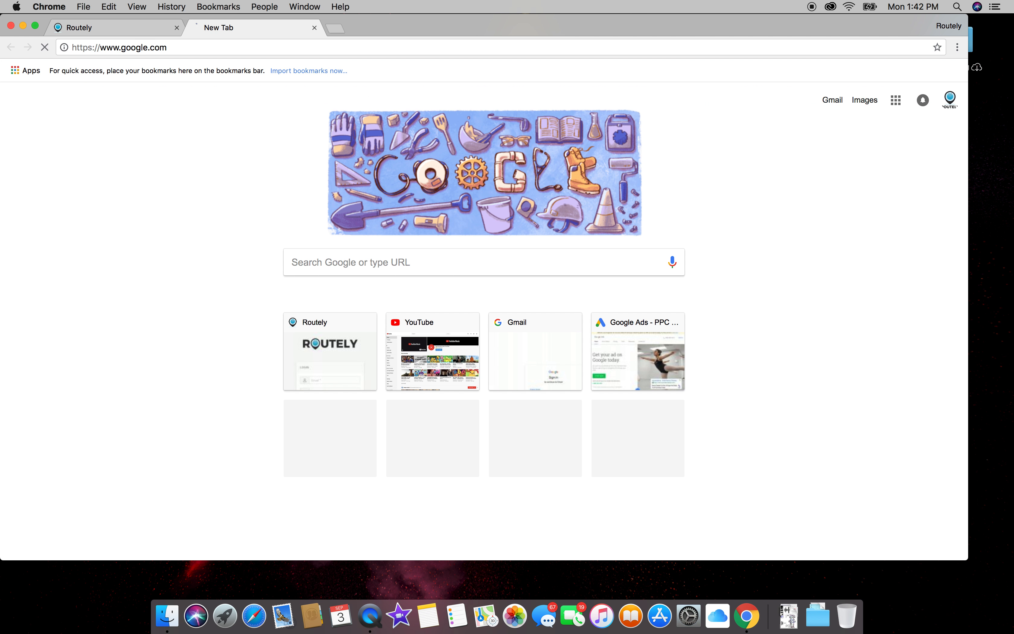
{"action": "type", "text": "pool"}
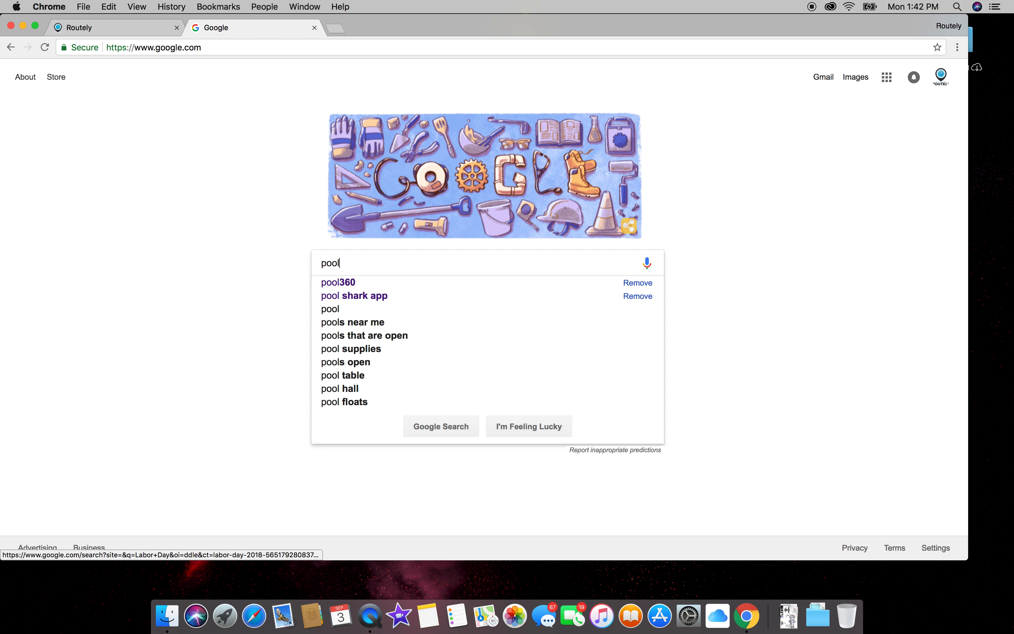
{"action": "type", "text": " image"}
{"action": "key", "text": "Return"}
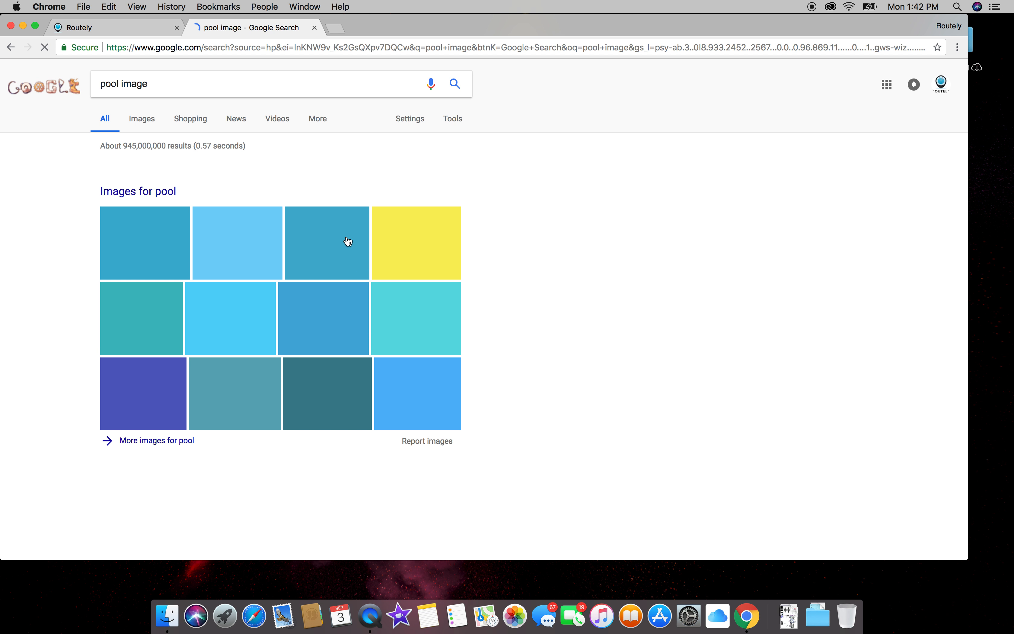
{"action": "left_click", "coordinate": [428, 217]}
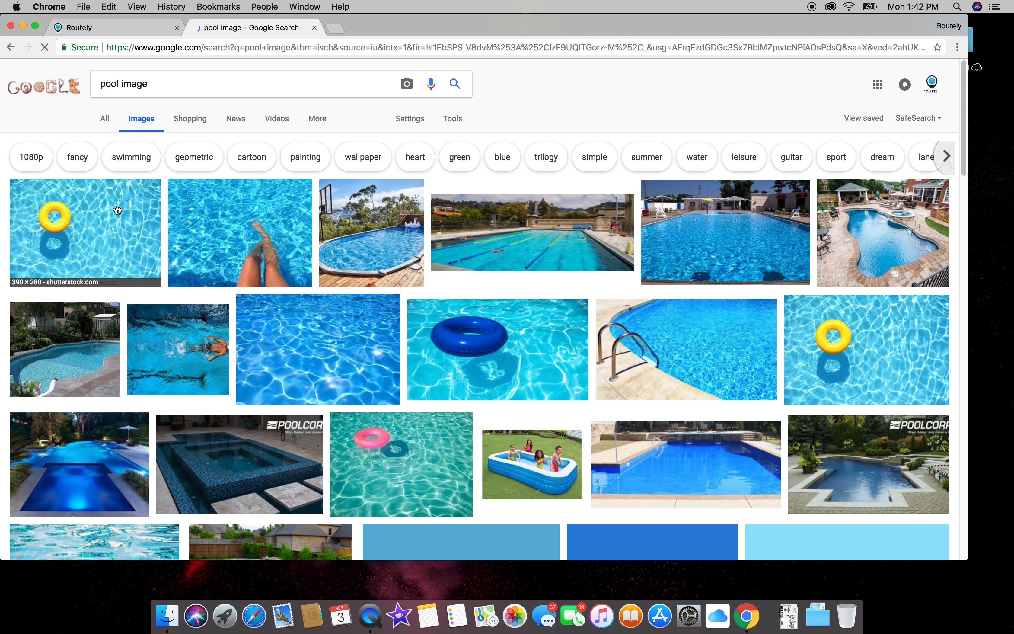
Step: Preview the yellow pool float image and open its source page in a new tab
{"action": "left_click", "coordinate": [17, 250]}
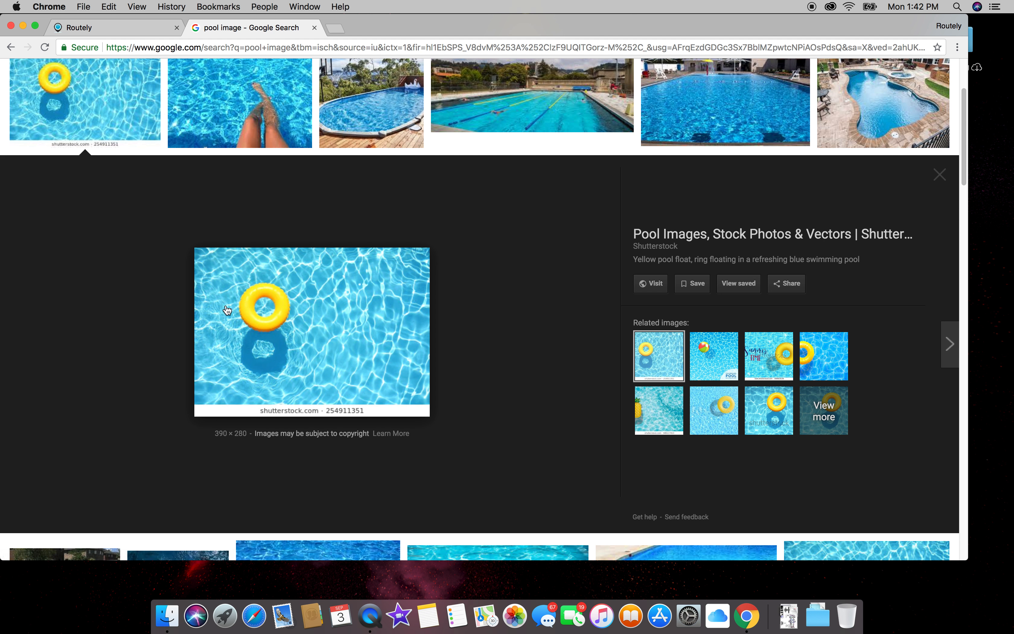
{"action": "left_click_drag", "start_coordinate": [2, 223], "coordinate": [231, 223]}
{"action": "left_click_drag", "start_coordinate": [511, 348], "coordinate": [107, 191]}
{"action": "scroll", "coordinate": [492, 339], "scroll_direction": "down", "scroll_amount": 5}
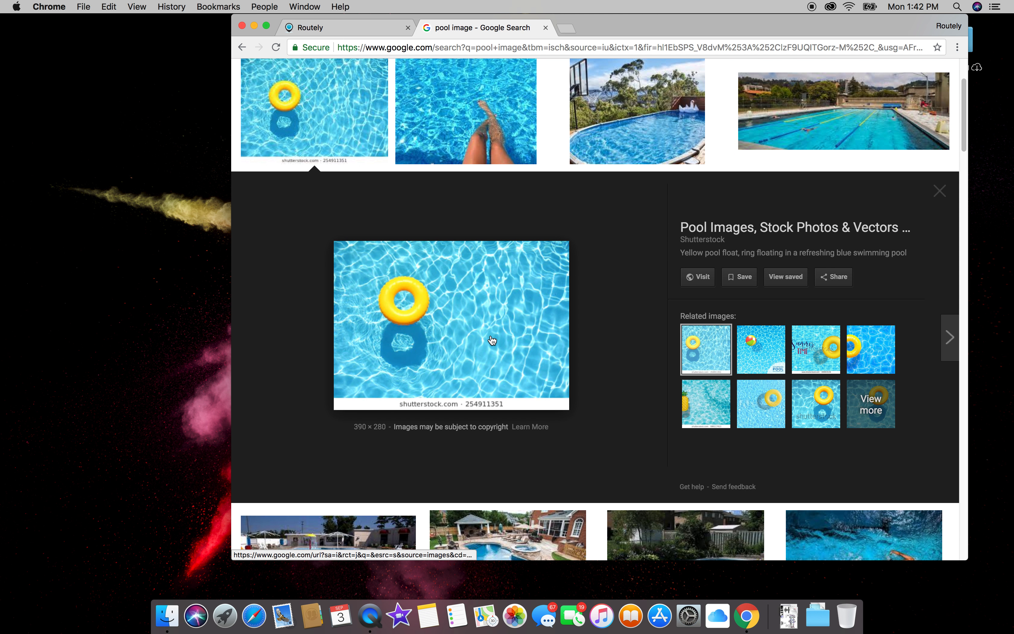
{"action": "left_click", "coordinate": [492, 340]}
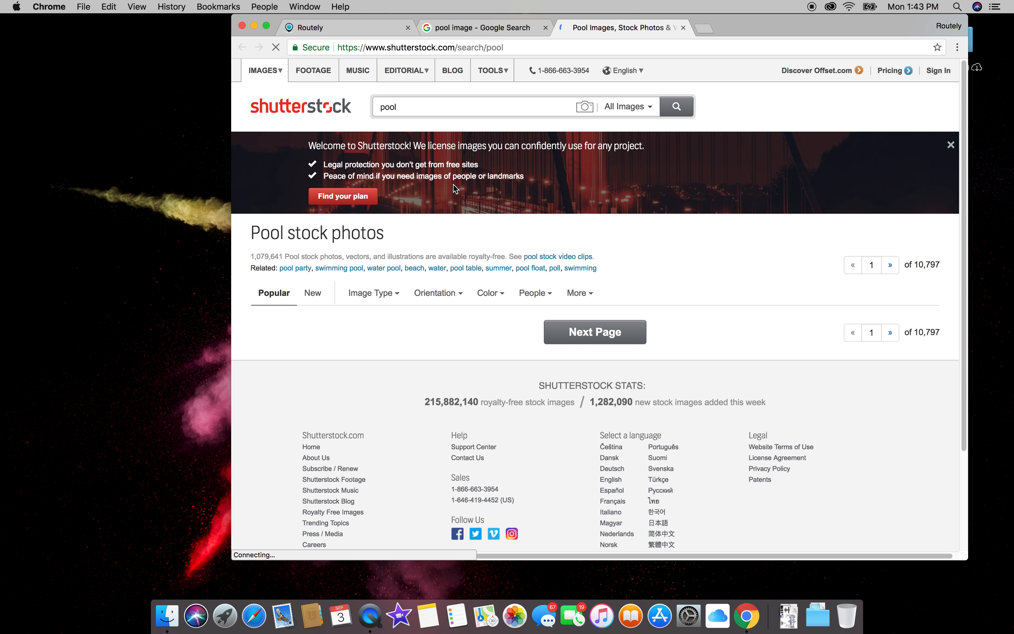
Step: Save the Shutterstock yellow pool float photo to the desktop as a JPEG, then return to Routely
{"action": "left_click", "coordinate": [411, 337]}
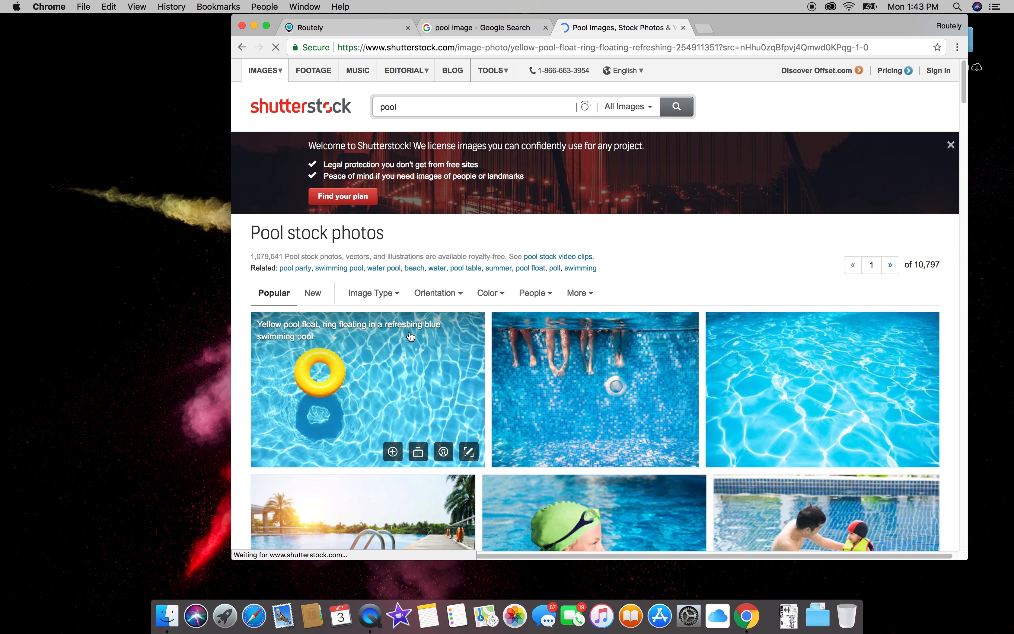
{"action": "left_click_drag", "start_coordinate": [327, 284], "coordinate": [133, 246]}
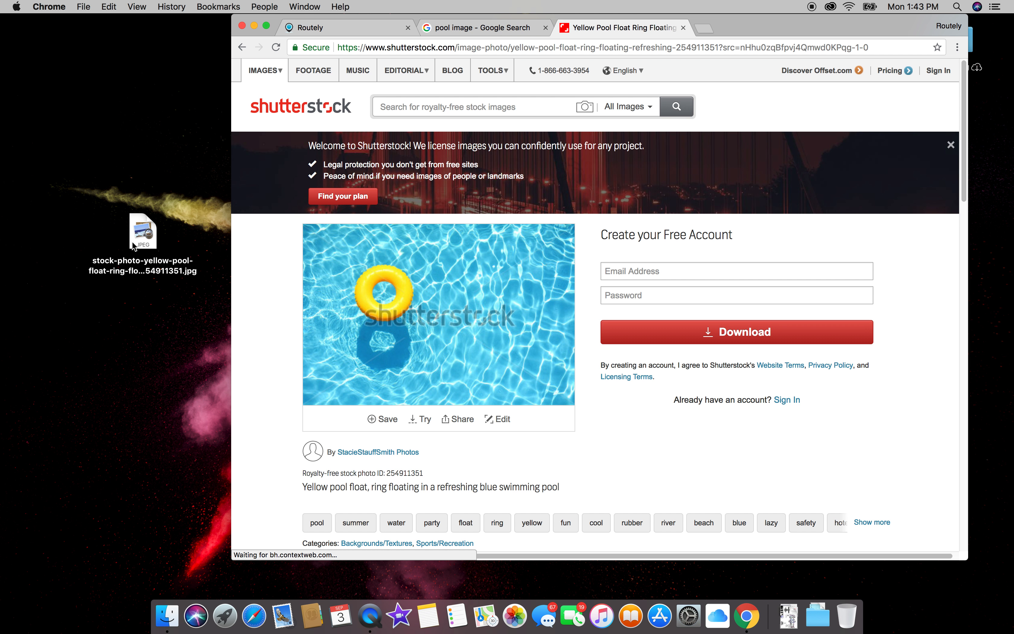
{"action": "left_click", "coordinate": [351, 22]}
{"action": "left_click", "coordinate": [603, 396]}
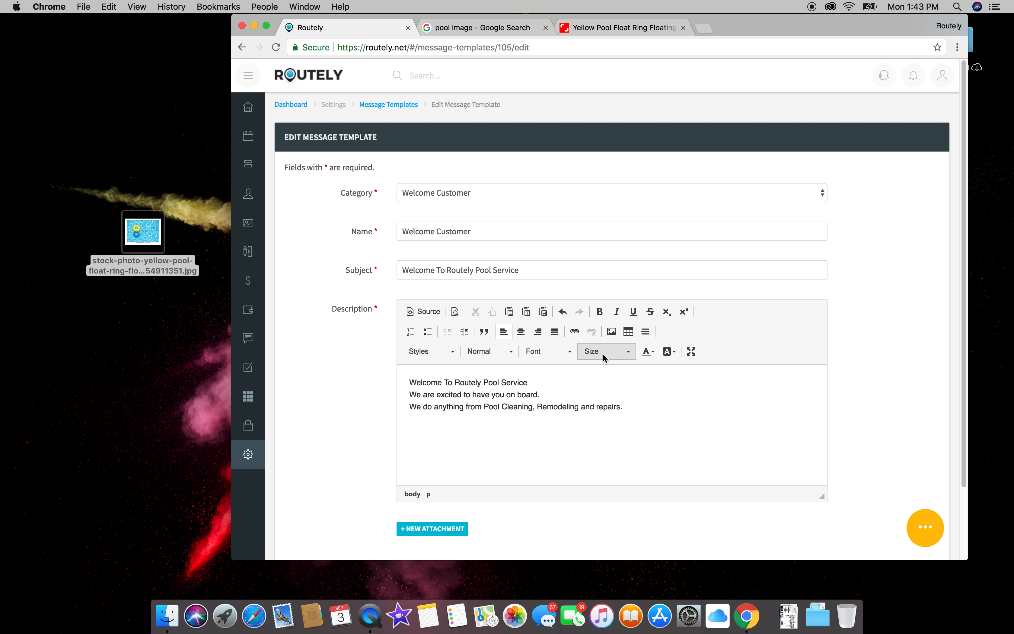
Step: Insert the downloaded pool float JPEG into the welcome template description
{"action": "left_click", "coordinate": [609, 330]}
{"action": "left_click", "coordinate": [441, 142]}
{"action": "left_click_drag", "start_coordinate": [161, 238], "coordinate": [646, 230]}
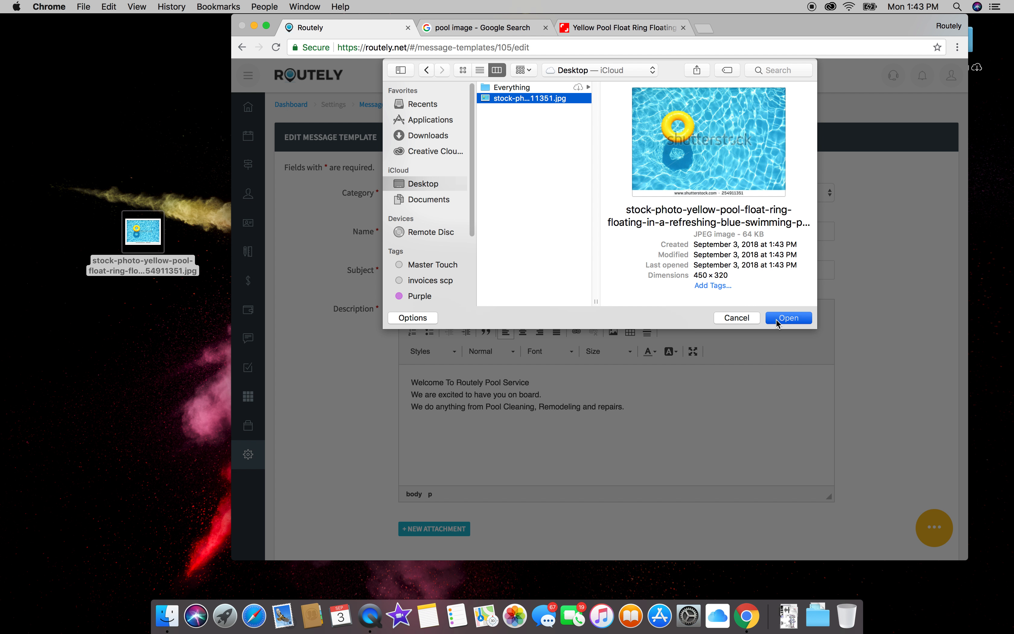
{"action": "left_click", "coordinate": [776, 318]}
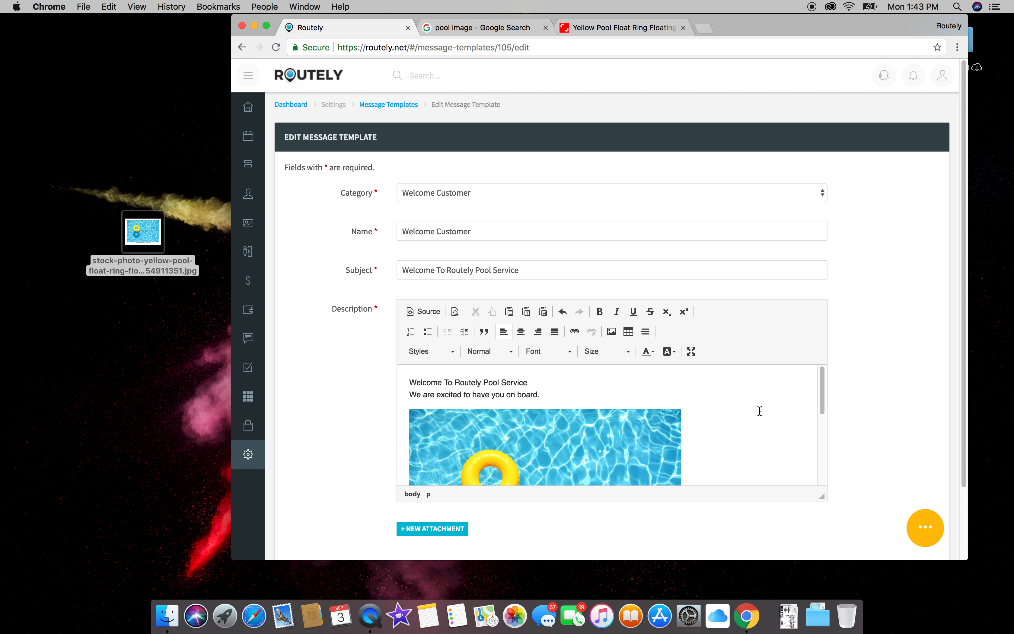
Step: Centre both text lines and the pool photo
{"action": "scroll", "coordinate": [759, 411], "scroll_direction": "down", "scroll_amount": 1}
{"action": "left_click", "coordinate": [653, 422]}
{"action": "left_click", "coordinate": [716, 421]}
{"action": "scroll", "coordinate": [608, 391], "scroll_direction": "up", "scroll_amount": 1}
{"action": "left_click_drag", "start_coordinate": [697, 446], "coordinate": [414, 369]}
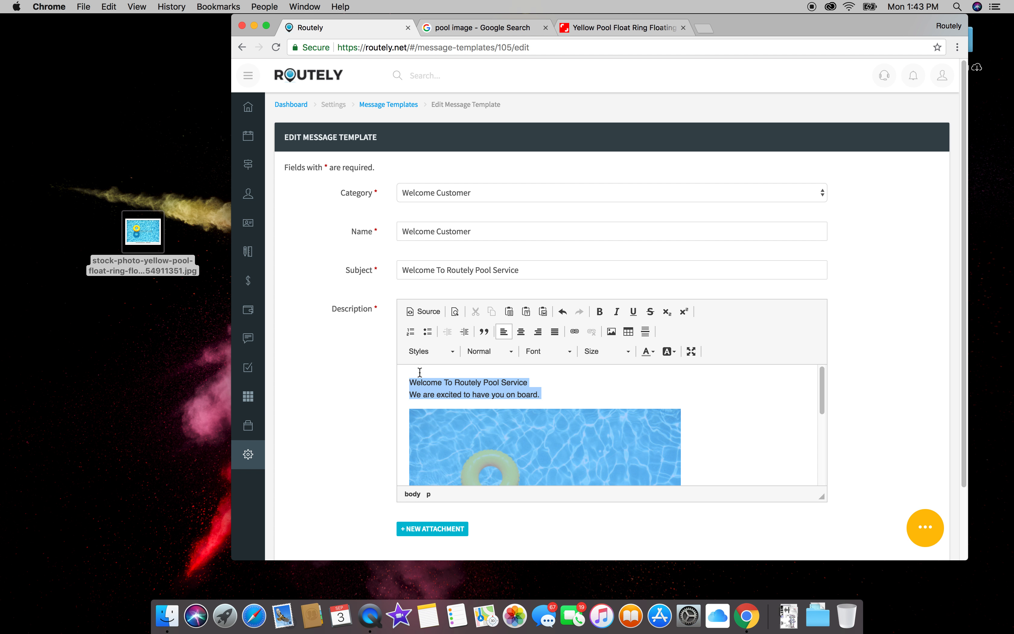
{"action": "left_click", "coordinate": [522, 332]}
{"action": "left_click", "coordinate": [753, 406]}
Step: Delete the services line beneath the photo and save the message template
{"action": "scroll", "coordinate": [753, 403], "scroll_direction": "down", "scroll_amount": 3}
{"action": "left_click_drag", "start_coordinate": [712, 454], "coordinate": [682, 466]}
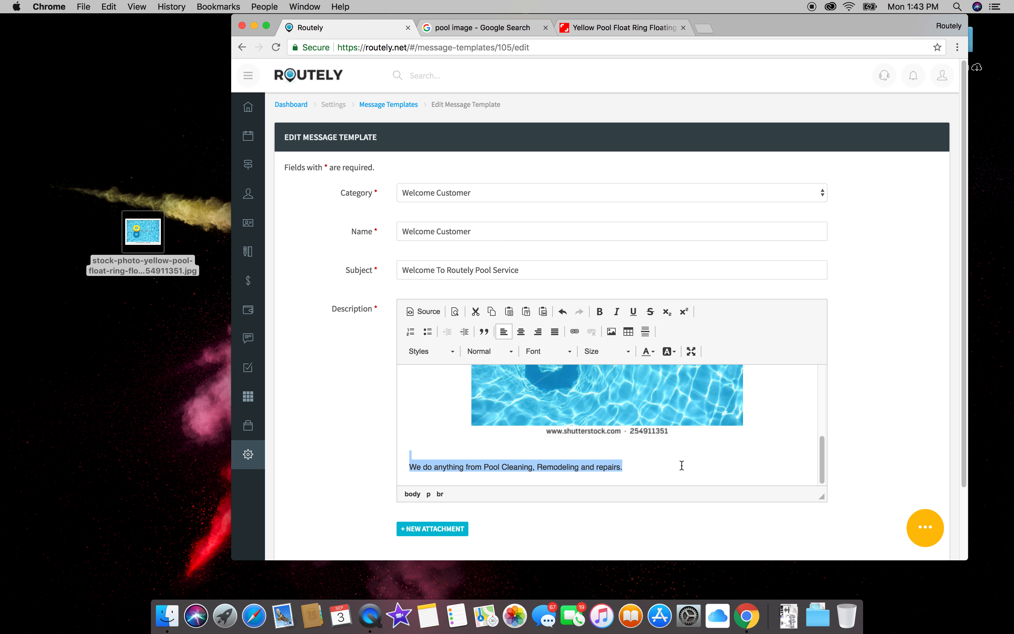
{"action": "key", "text": "BackSpace"}
{"action": "scroll", "coordinate": [683, 461], "scroll_direction": "up", "scroll_amount": 5}
{"action": "scroll", "coordinate": [685, 432], "scroll_direction": "down", "scroll_amount": 3}
{"action": "left_click", "coordinate": [413, 501]}
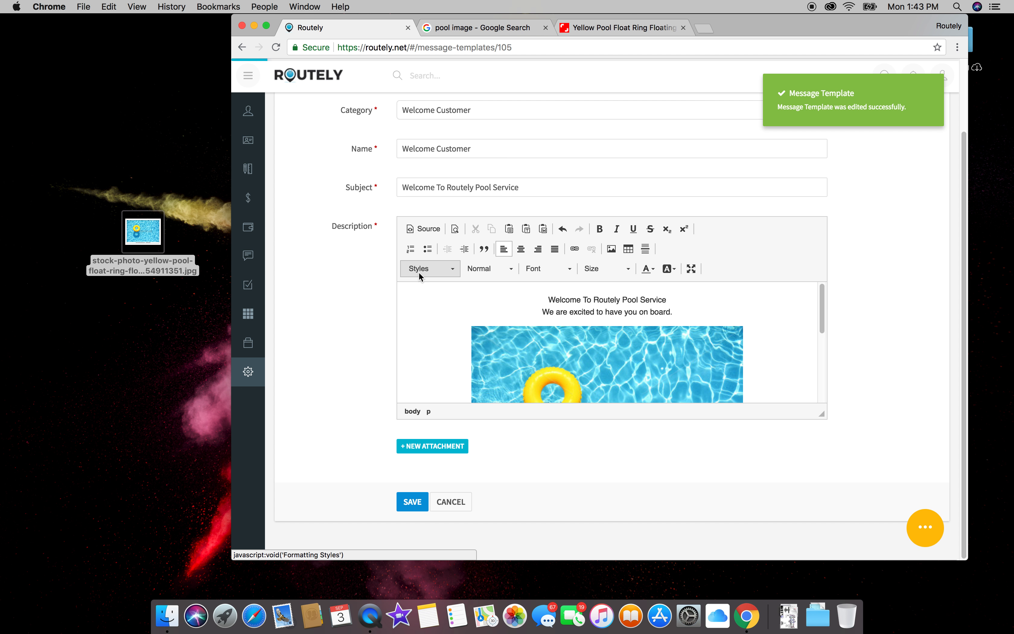
{"action": "left_click", "coordinate": [699, 29]}
Step: Load gmail.com and begin adding another Google account, closing the old inbox tab
{"action": "type", "text": "gmail.com"}
{"action": "key", "text": "Return"}
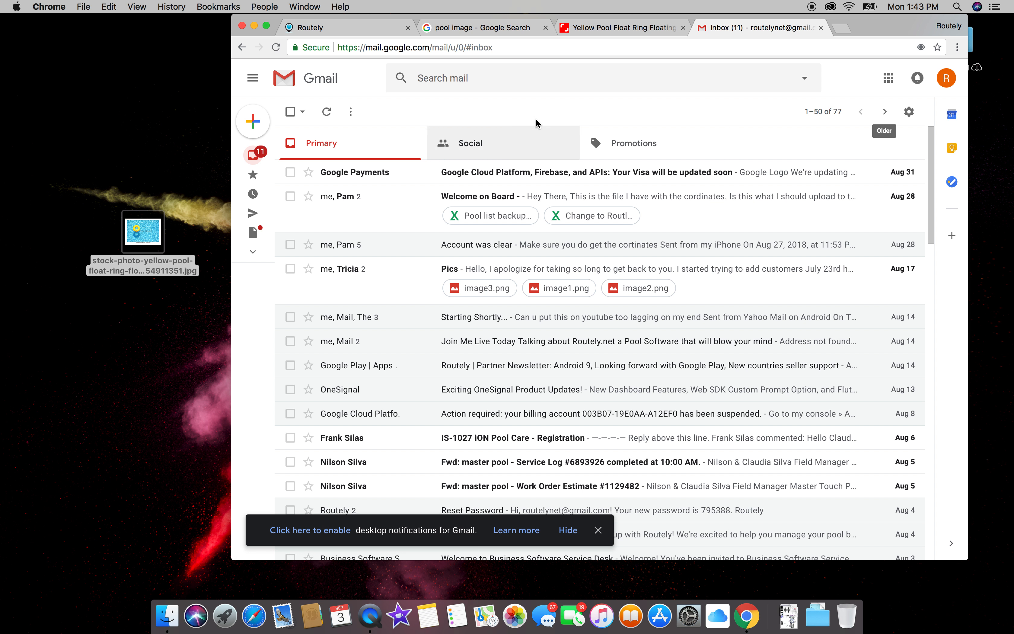
{"action": "left_click", "coordinate": [946, 78]}
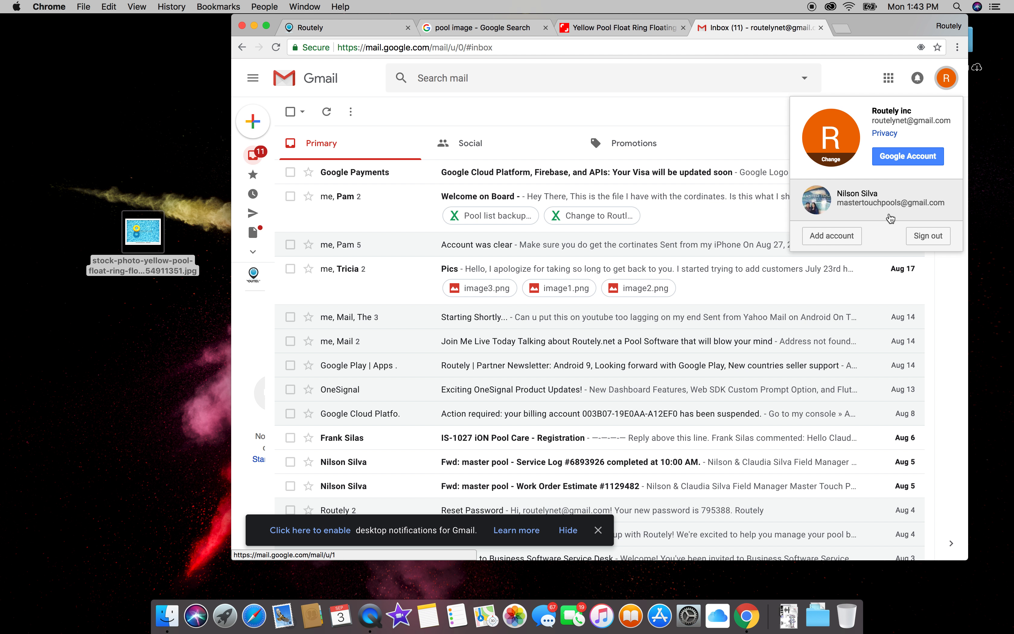
{"action": "left_click", "coordinate": [837, 233]}
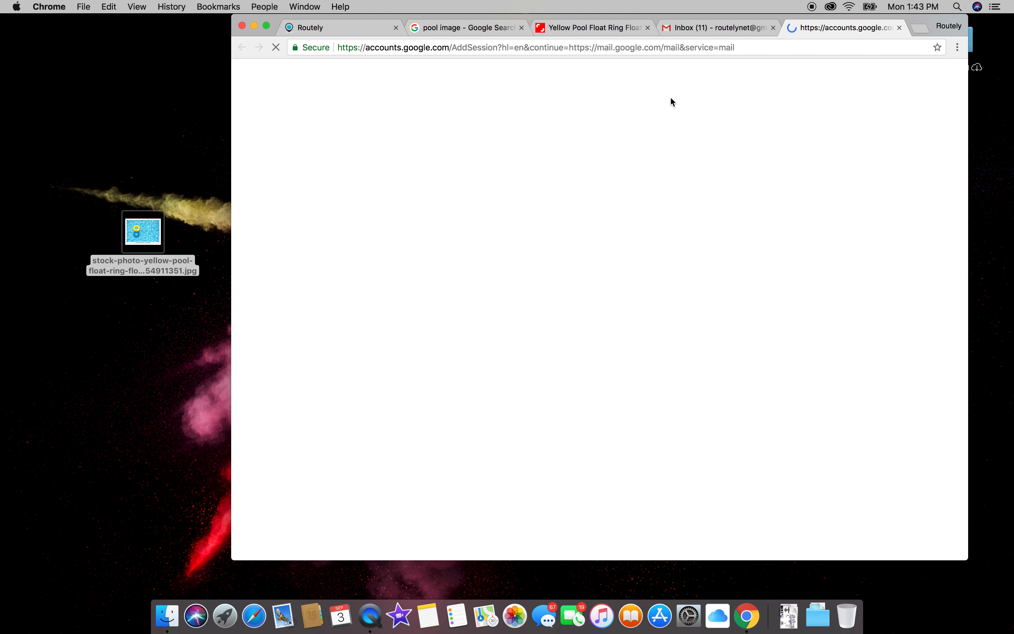
{"action": "left_click", "coordinate": [774, 28]}
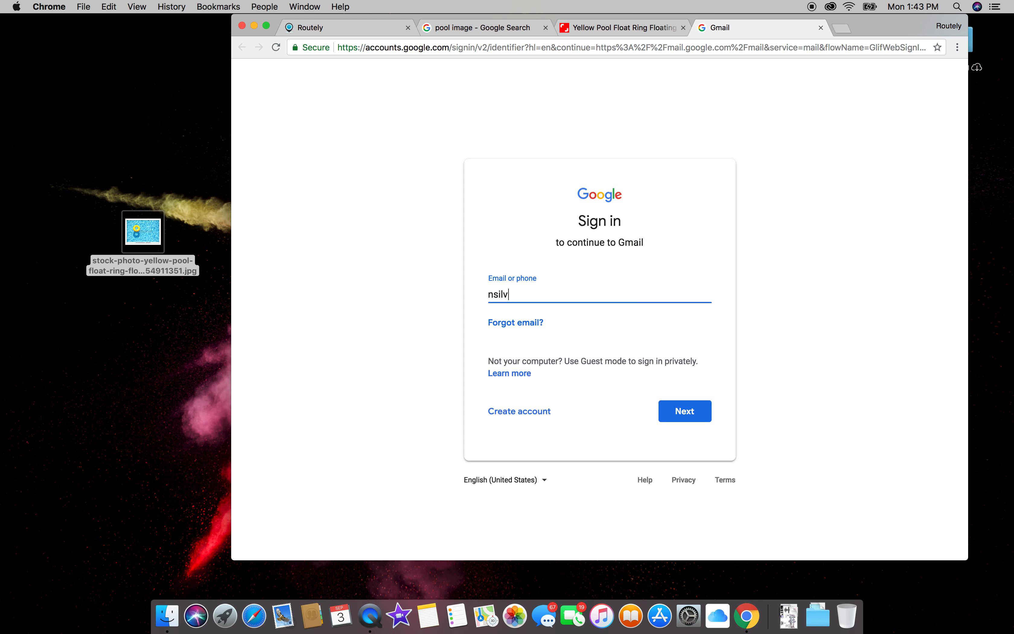
Step: Sign in with the account's e-mail address and password, then return to the Routely template page
{"action": "key", "text": "Return"}
{"action": "type", "text": "*"}
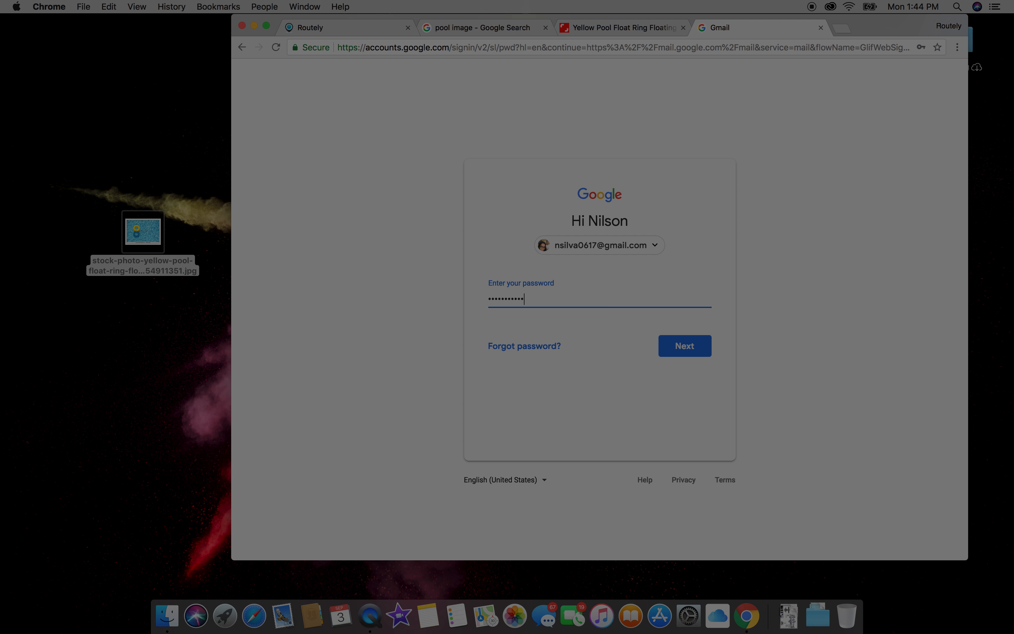
{"action": "key", "text": "Return"}
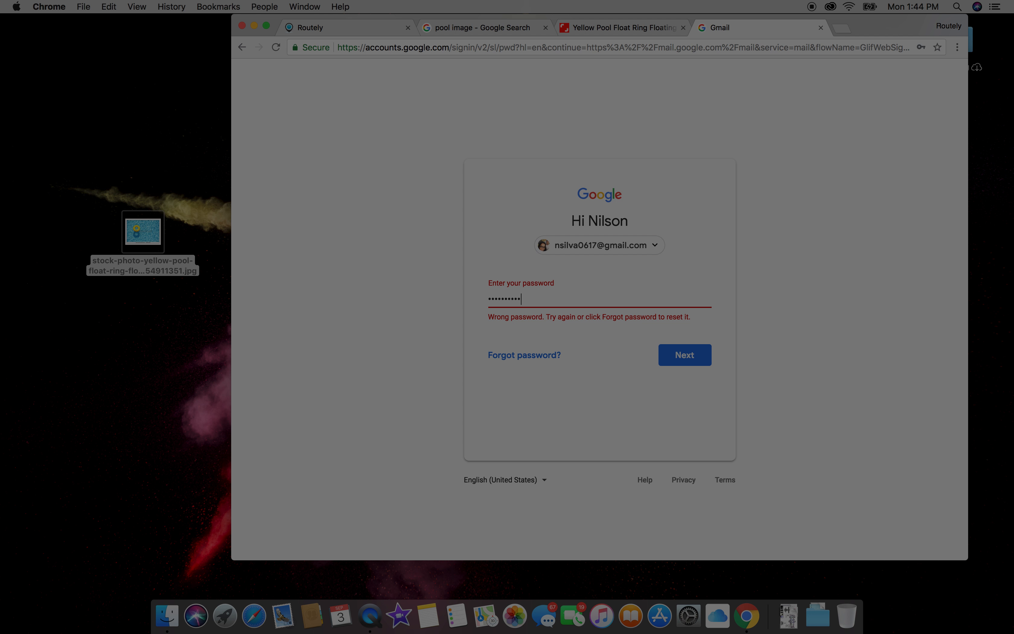
{"action": "type", "text": "**********"}
{"action": "key", "text": "Return"}
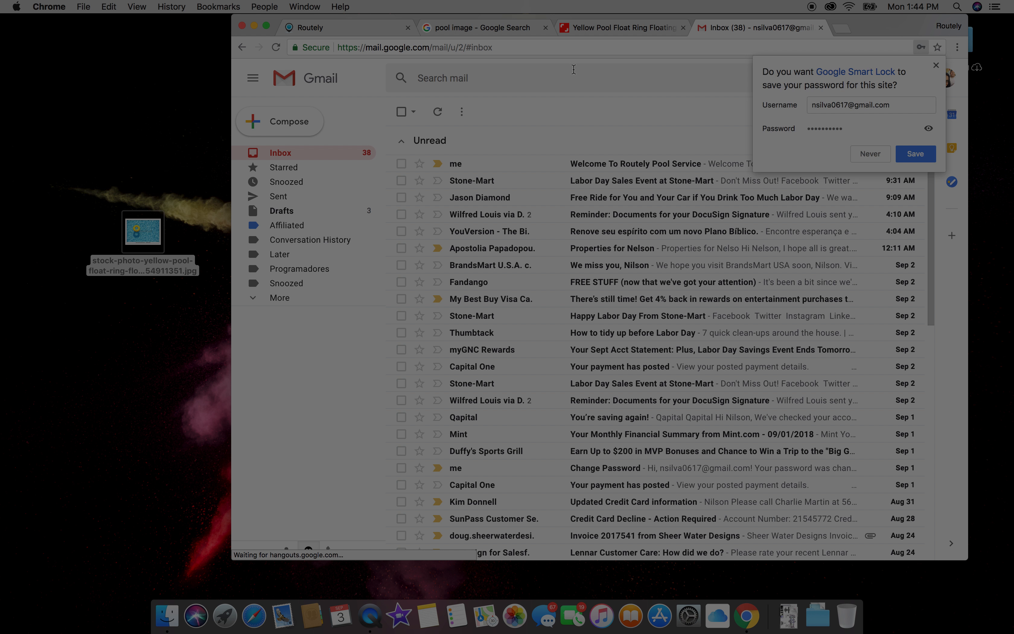
{"action": "left_click", "coordinate": [341, 24]}
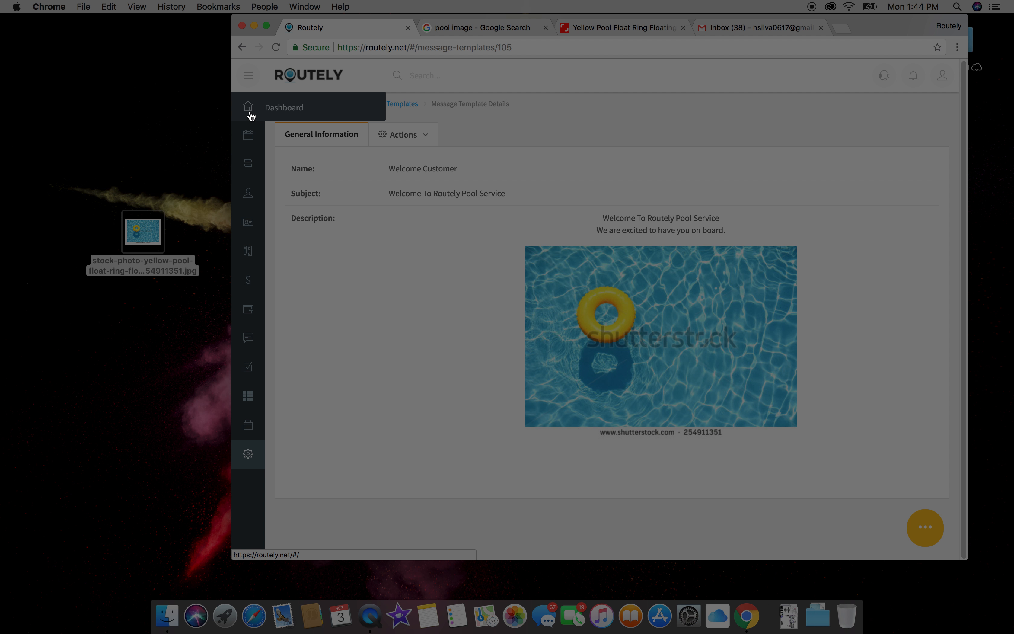
Step: From the dashboard's Leads list, open the first lead's Messages tab and start a New Message
{"action": "left_click", "coordinate": [289, 110]}
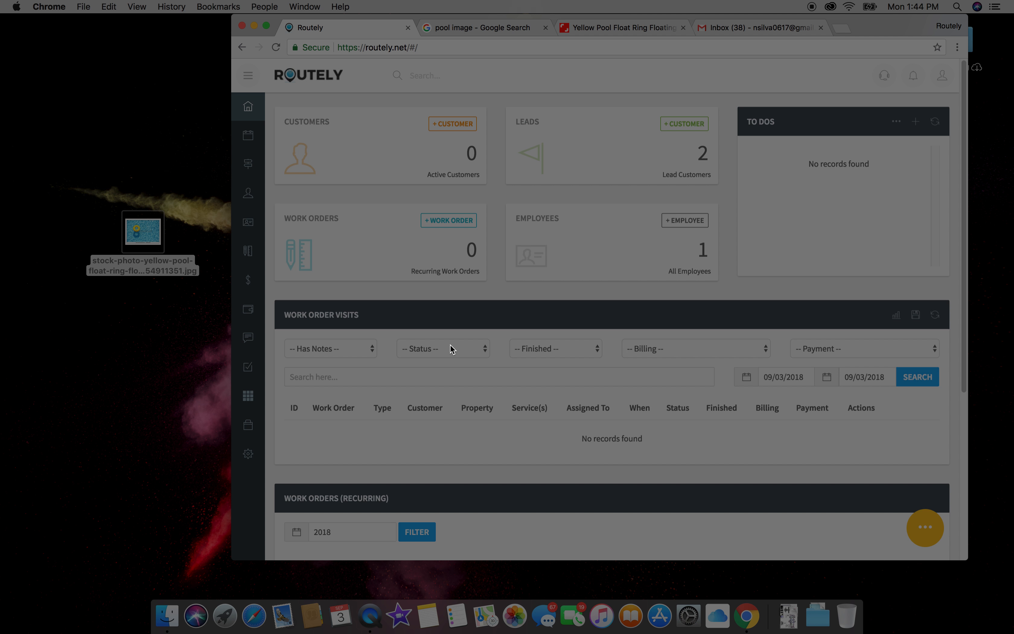
{"action": "left_click", "coordinate": [682, 151]}
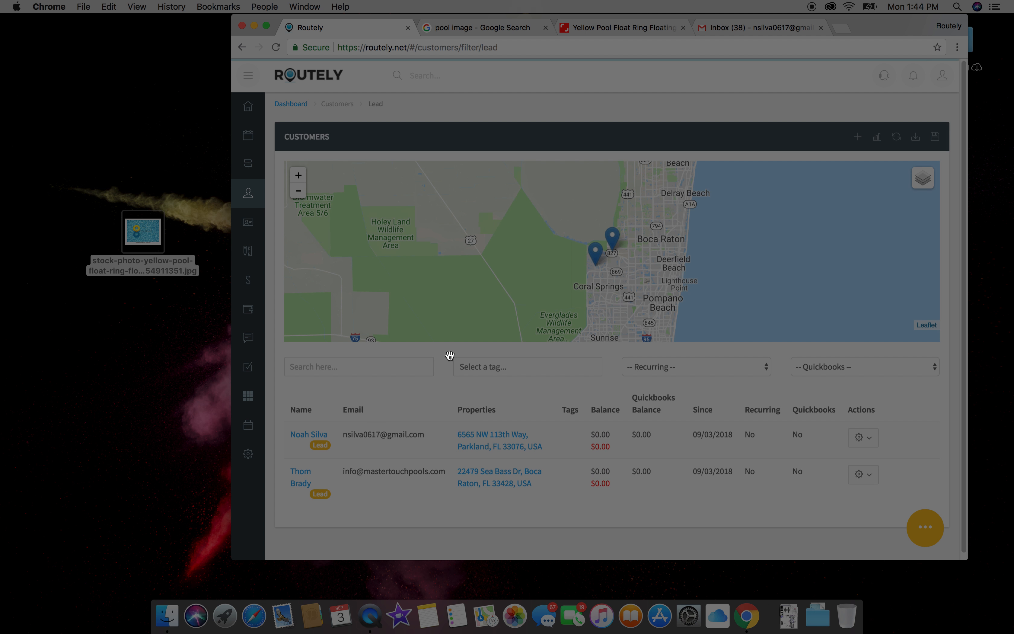
{"action": "left_click", "coordinate": [312, 436]}
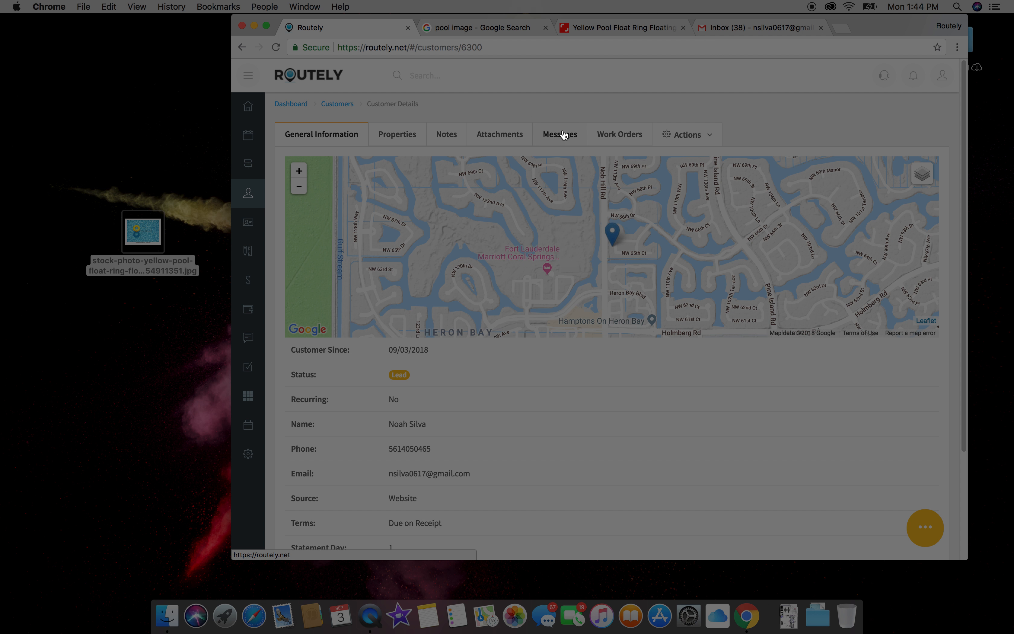
{"action": "left_click", "coordinate": [561, 137]}
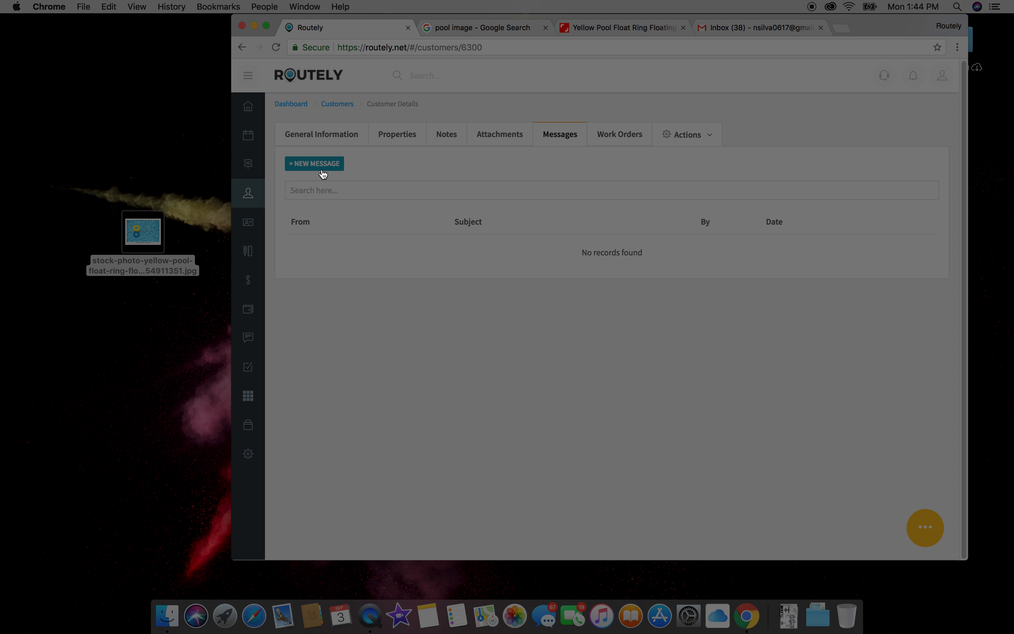
{"action": "left_click", "coordinate": [323, 171]}
{"action": "left_click", "coordinate": [516, 167]}
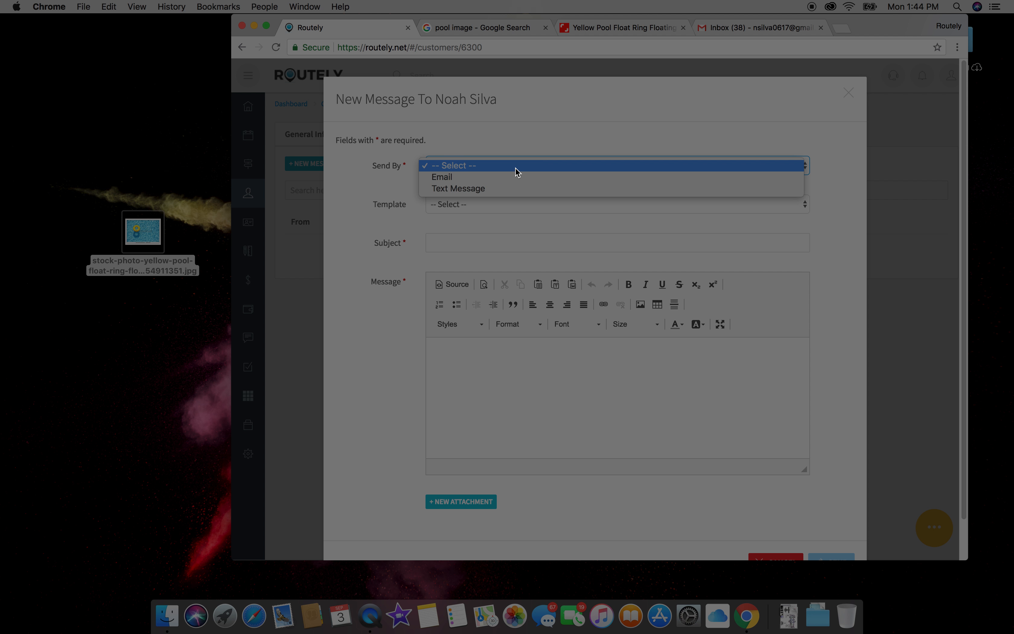
Step: Send the lead an Email filled from the Welcome Customer template
{"action": "left_click", "coordinate": [511, 183]}
{"action": "left_click", "coordinate": [496, 212]}
{"action": "left_click", "coordinate": [496, 216]}
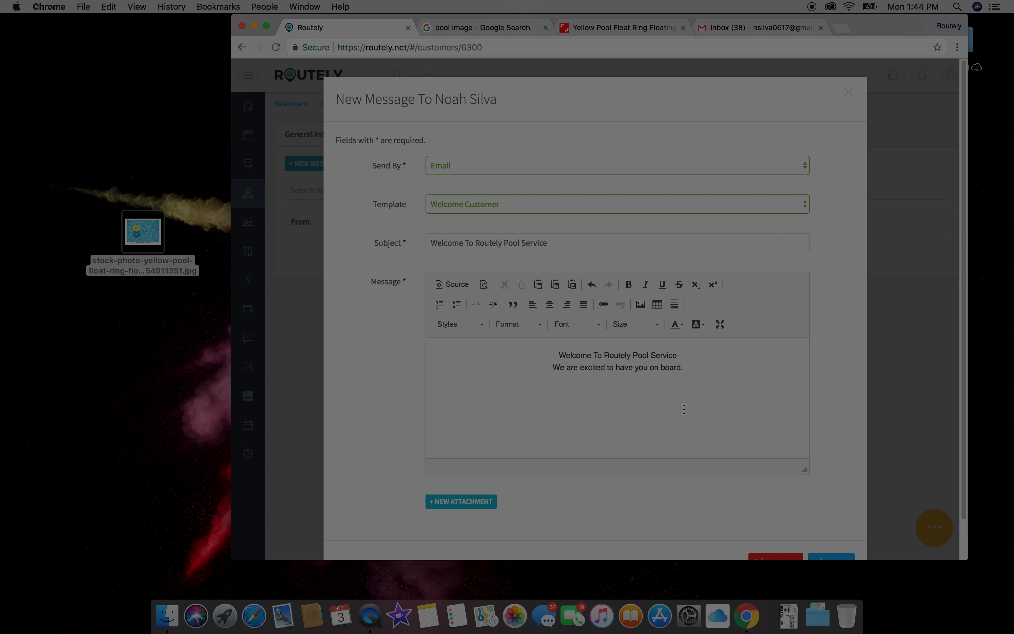
{"action": "scroll", "coordinate": [684, 409], "scroll_direction": "down", "scroll_amount": 3}
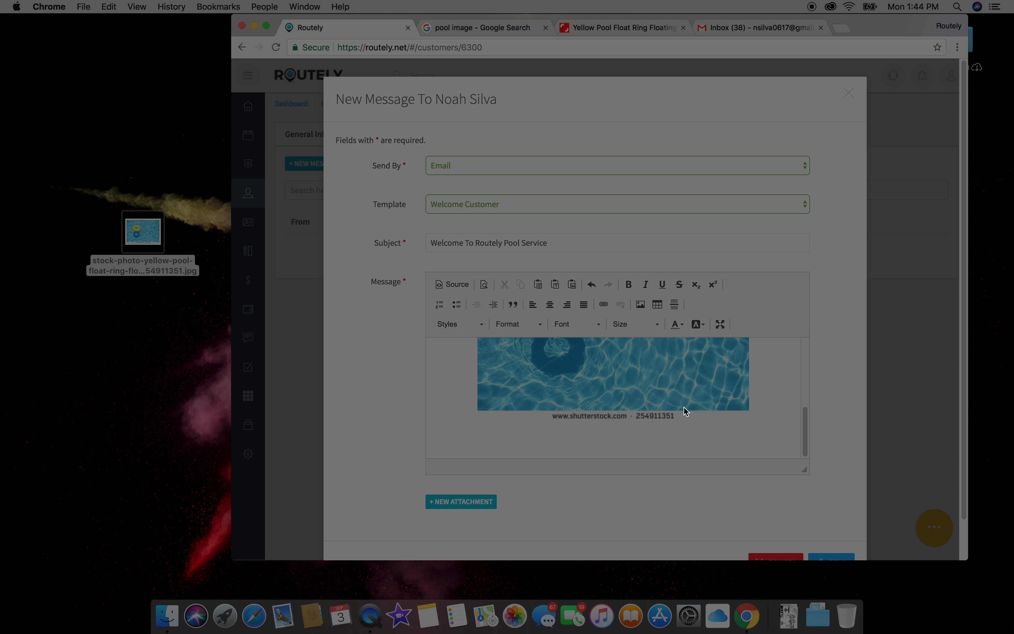
{"action": "left_click", "coordinate": [840, 559]}
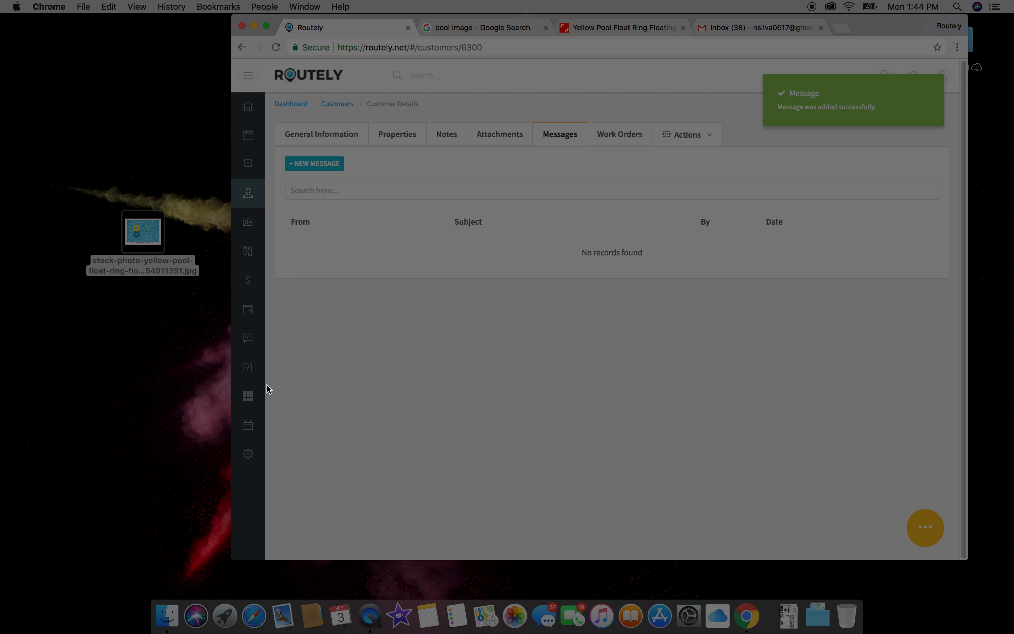
{"action": "mouse_move", "coordinate": [256, 455]}
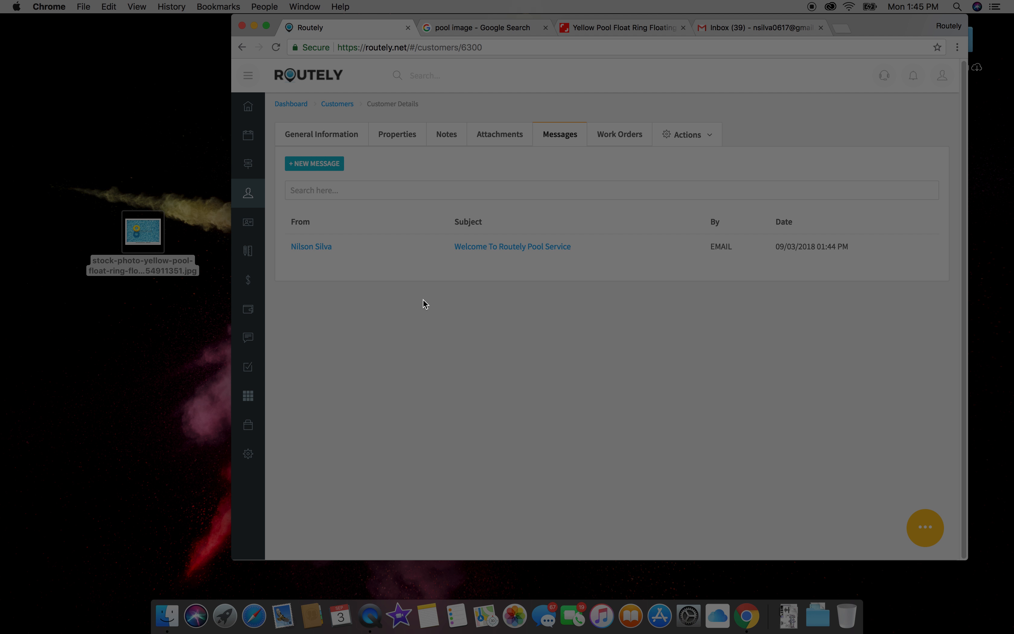
Step: Open the 'Welcome To Routely Pool Service' email in Gmail and scroll to the yellow float photo
{"action": "left_click", "coordinate": [792, 28]}
{"action": "left_click", "coordinate": [503, 164]}
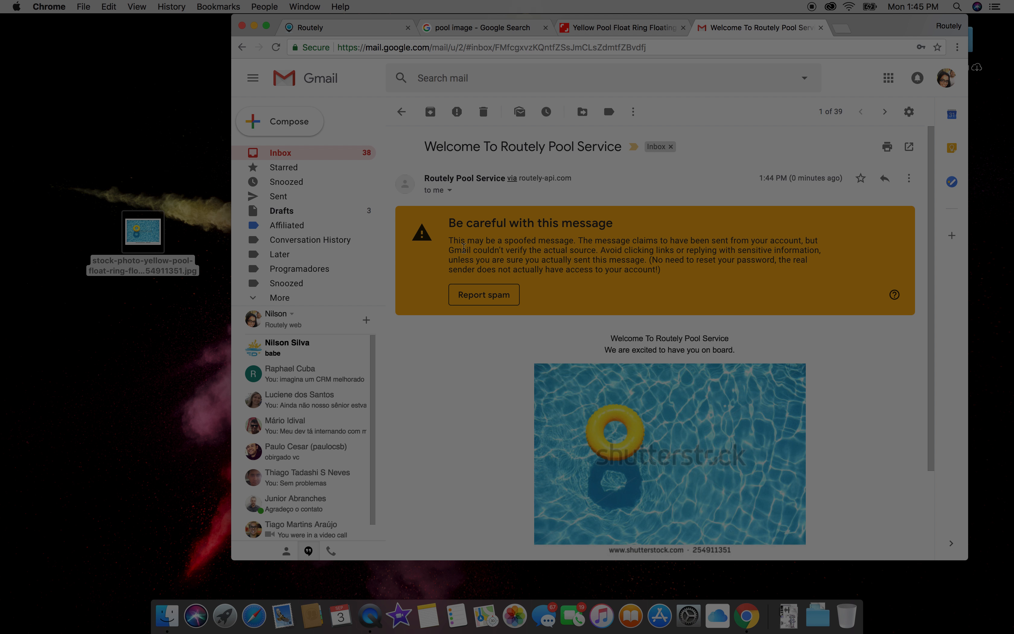
{"action": "scroll", "coordinate": [746, 335], "scroll_direction": "down", "scroll_amount": 3}
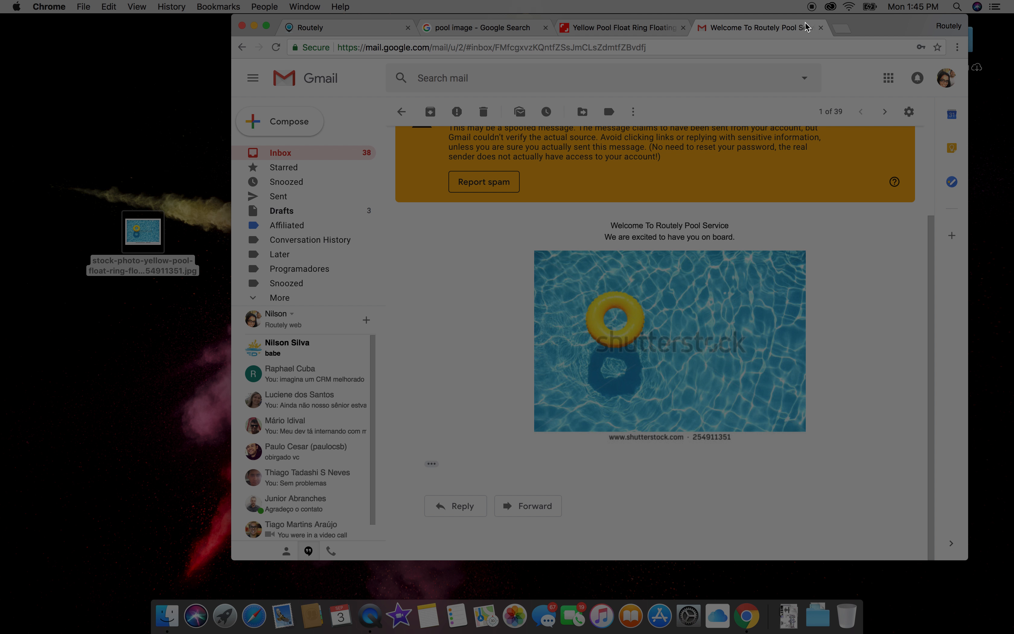
Step: Close the Gmail and Shutterstock tabs
{"action": "left_click", "coordinate": [821, 28]}
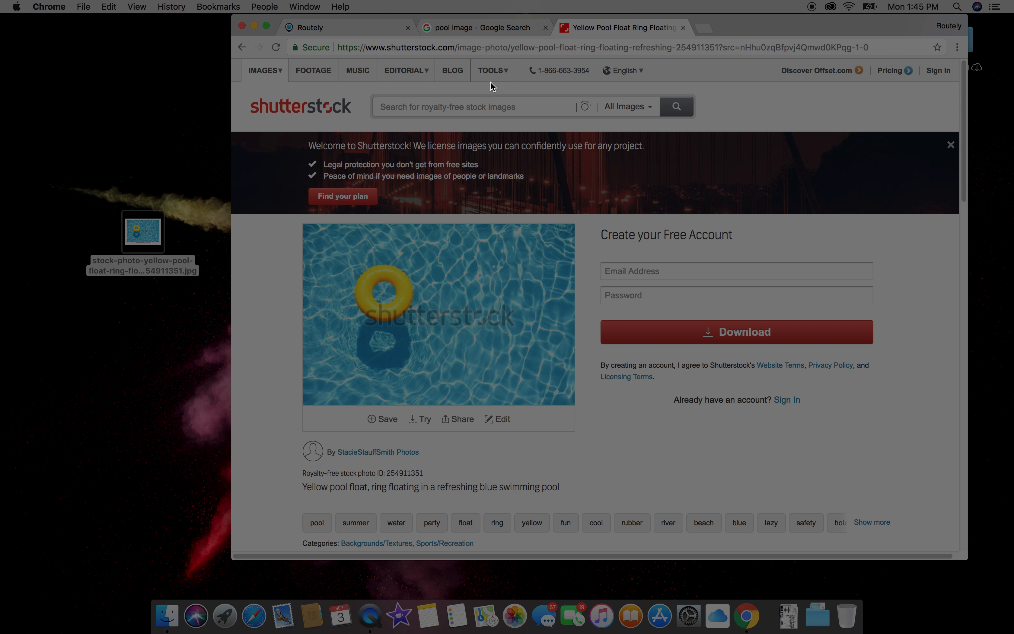
{"action": "left_click", "coordinate": [683, 28]}
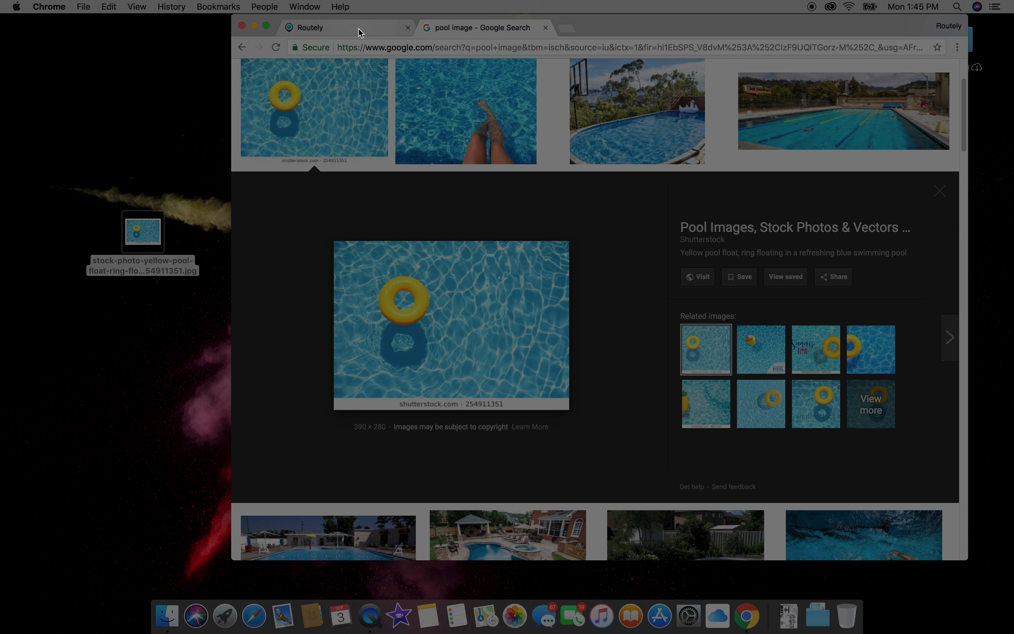
{"action": "left_click", "coordinate": [359, 30]}
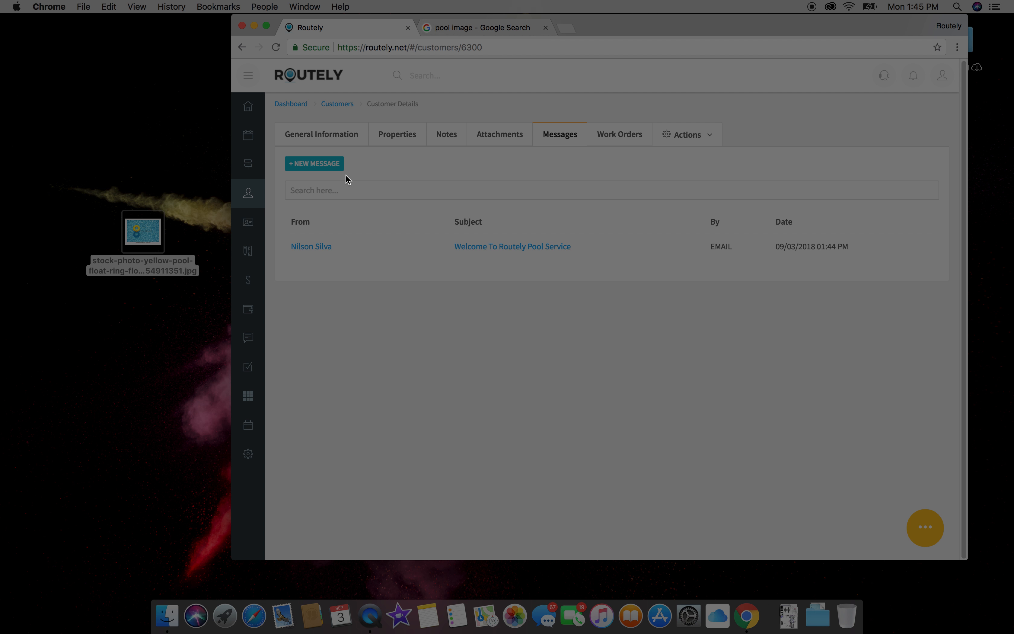
Step: Search Google for 'master touch pool service', then close the search results tab
{"action": "left_click", "coordinate": [503, 28]}
{"action": "key", "text": "super+l"}
{"action": "type", "text": "mast"}
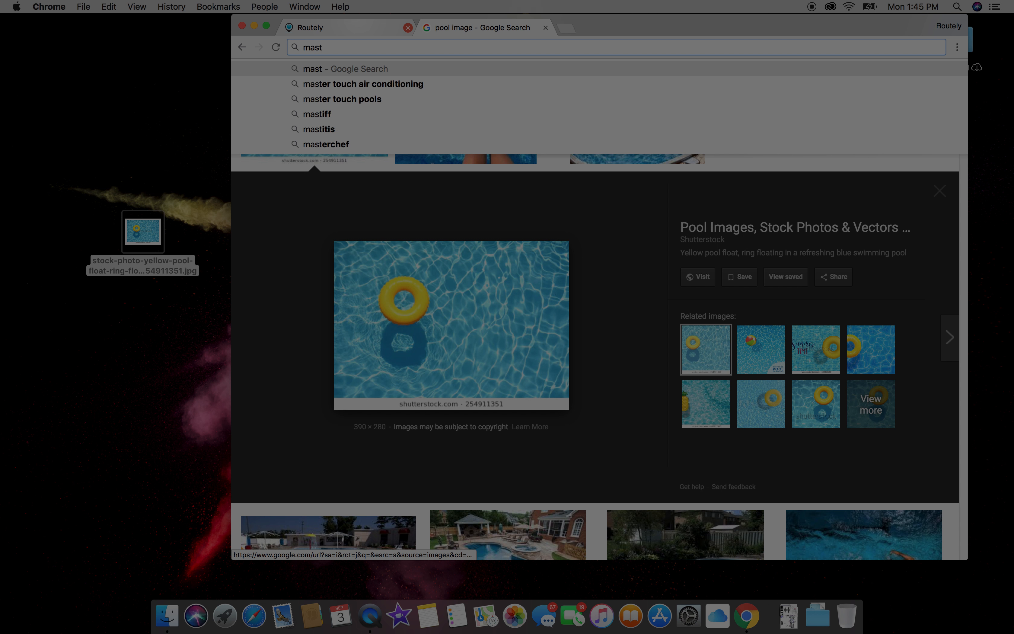
{"action": "type", "text": "er touch pools"}
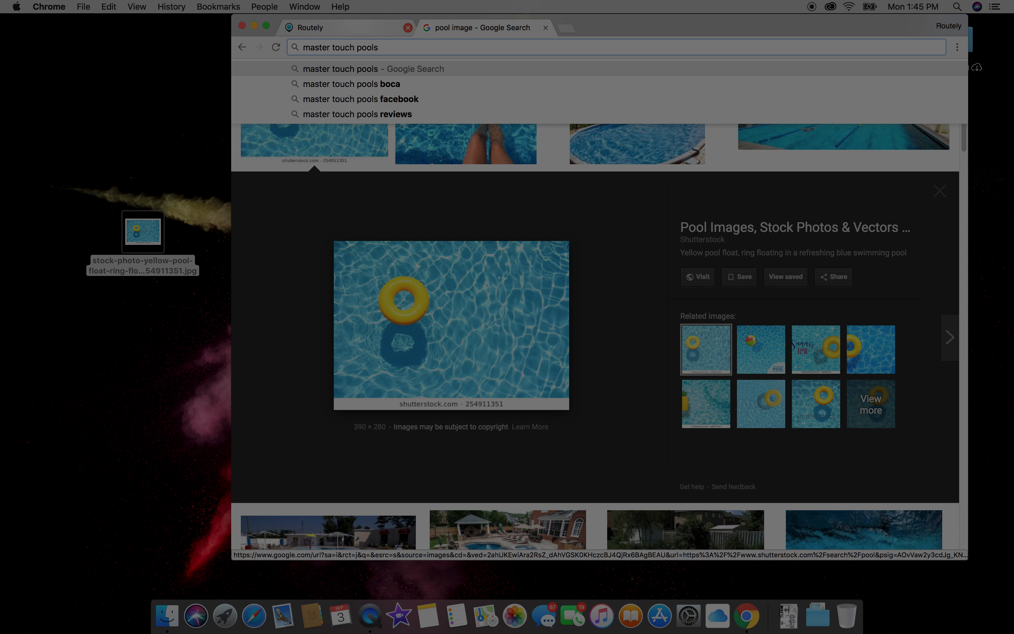
{"action": "key", "text": "BackSpace"}
{"action": "type", "text": "services"}
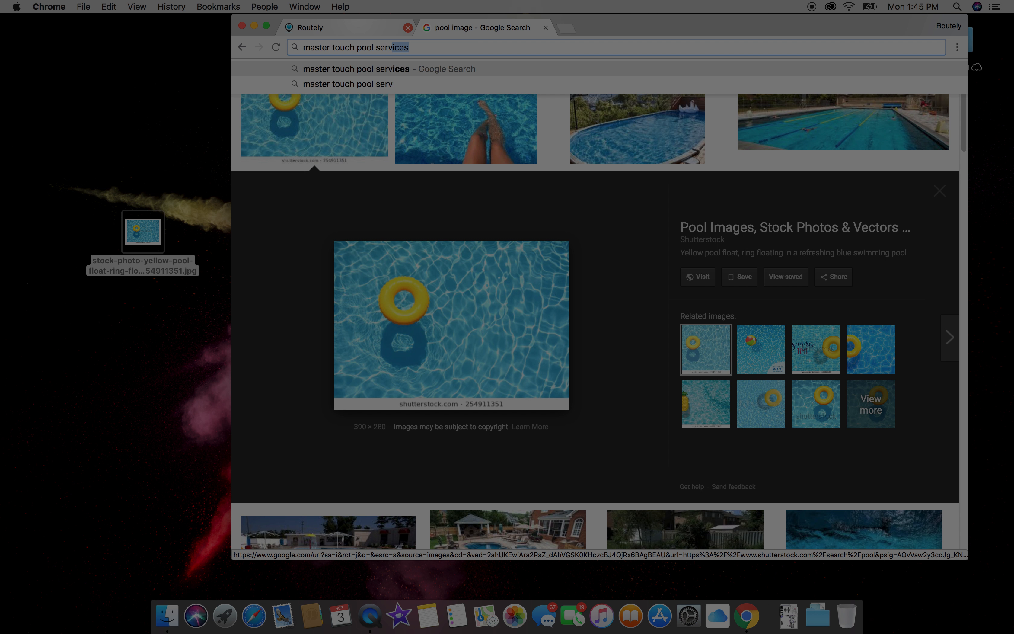
{"action": "key", "text": "Return"}
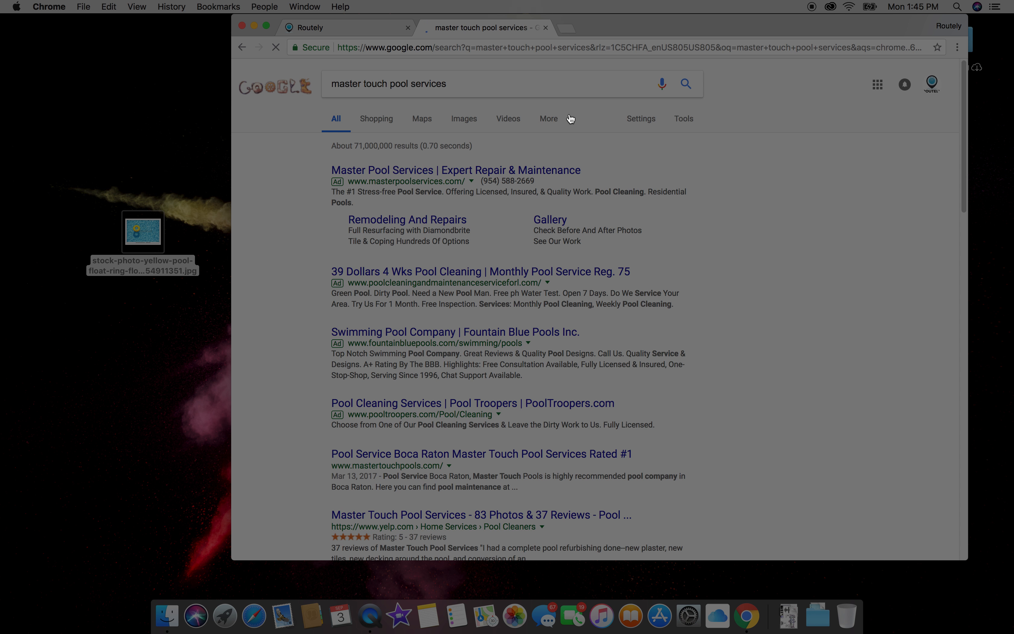
{"action": "left_click", "coordinate": [368, 27]}
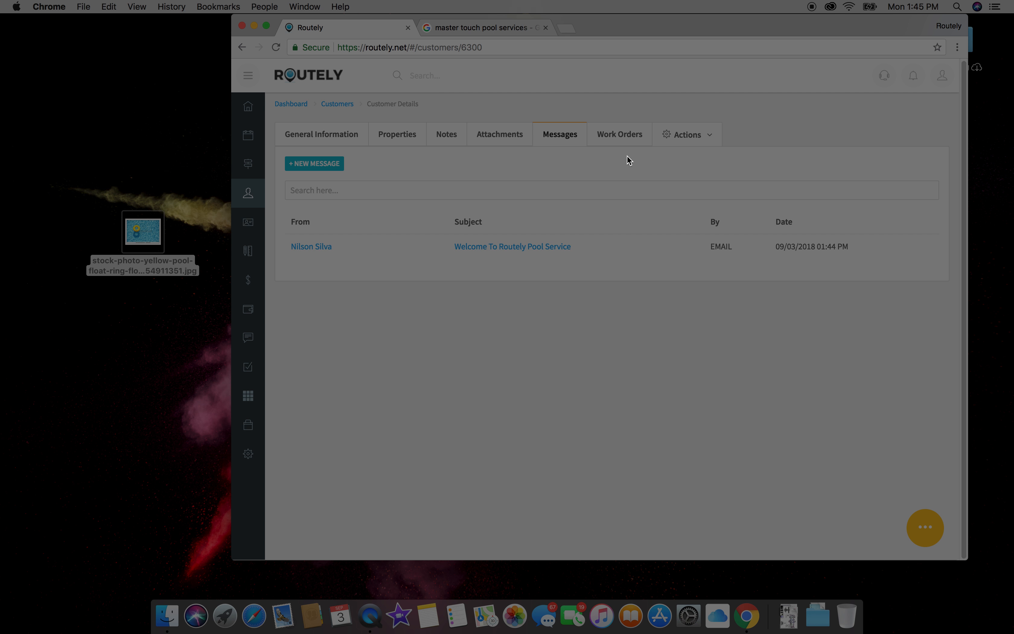
{"action": "left_click", "coordinate": [477, 28]}
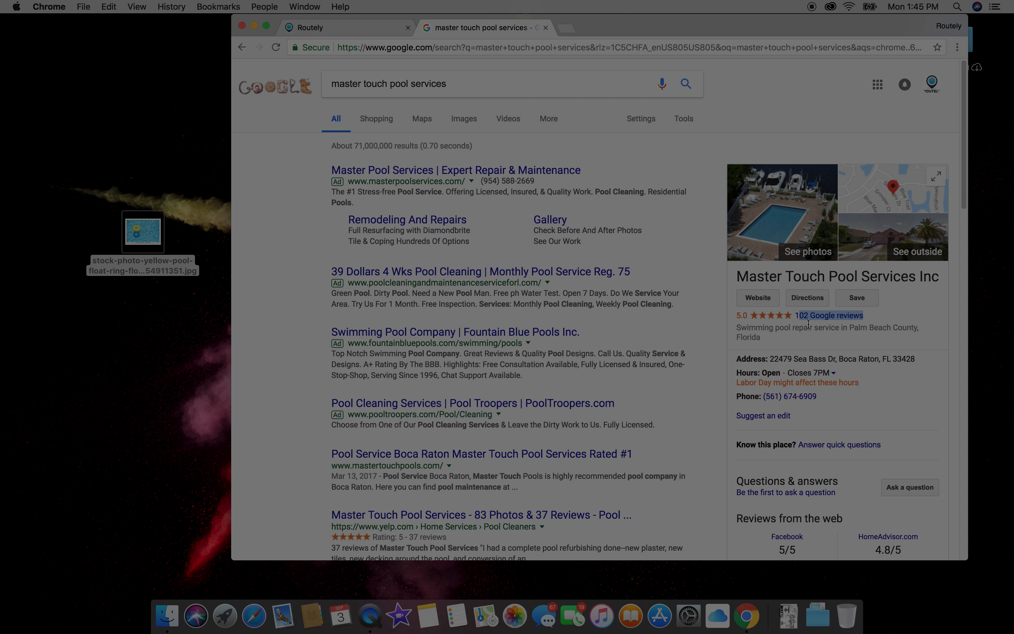
{"action": "left_click", "coordinate": [545, 27]}
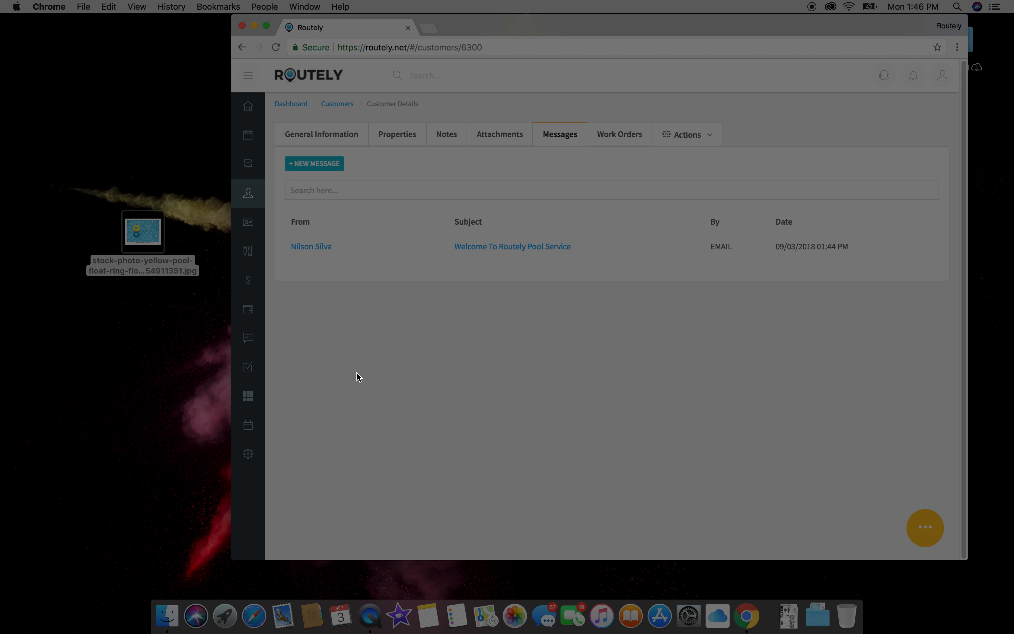
Step: Go to Service Categories and start a new service category
{"action": "mouse_move", "coordinate": [260, 425]}
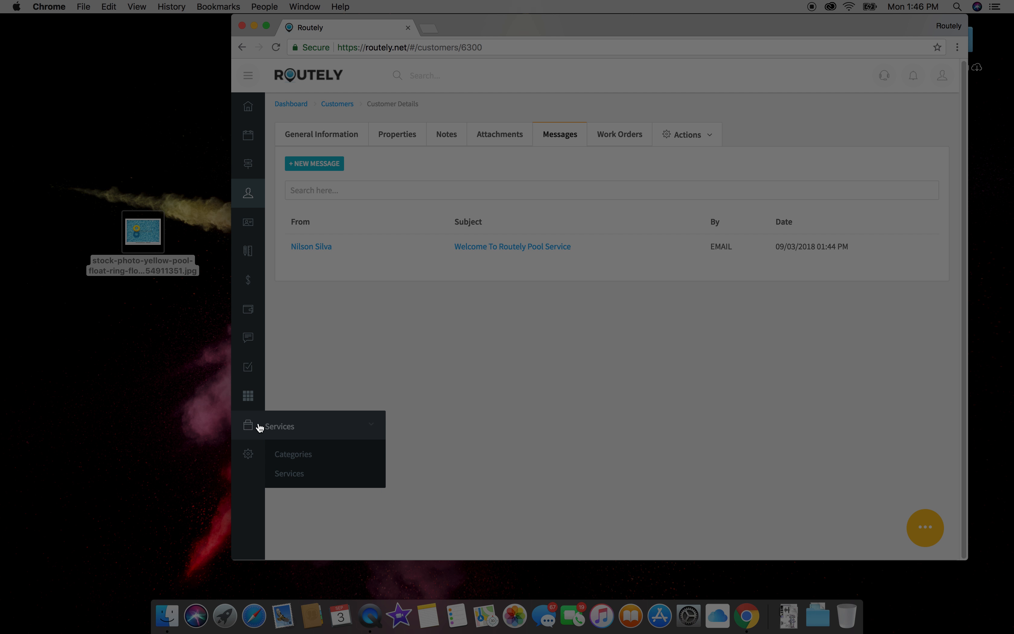
{"action": "left_click", "coordinate": [304, 455]}
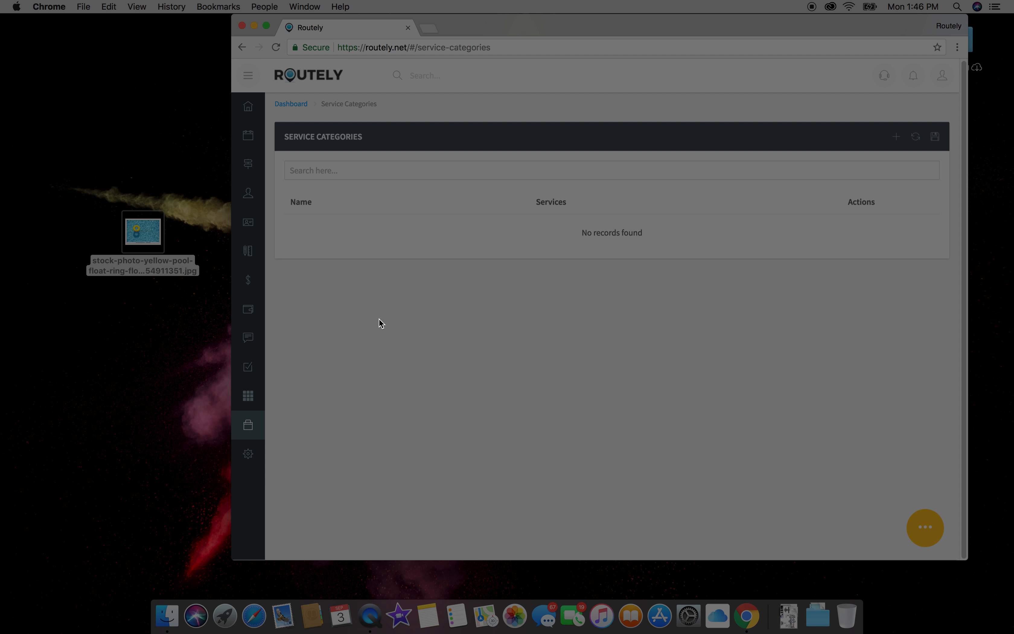
{"action": "left_click", "coordinate": [895, 136]}
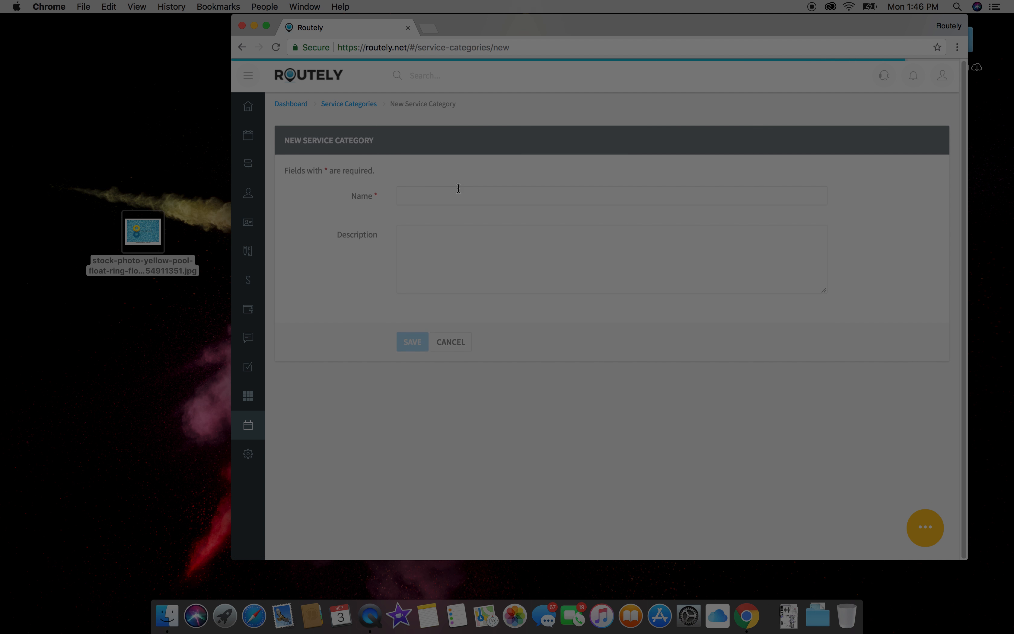
Step: Save the category as 'Cleaning' with description 'Swimming Pool Cleaning', then show the Services list
{"action": "left_click", "coordinate": [419, 193]}
{"action": "type", "text": "Poo"}
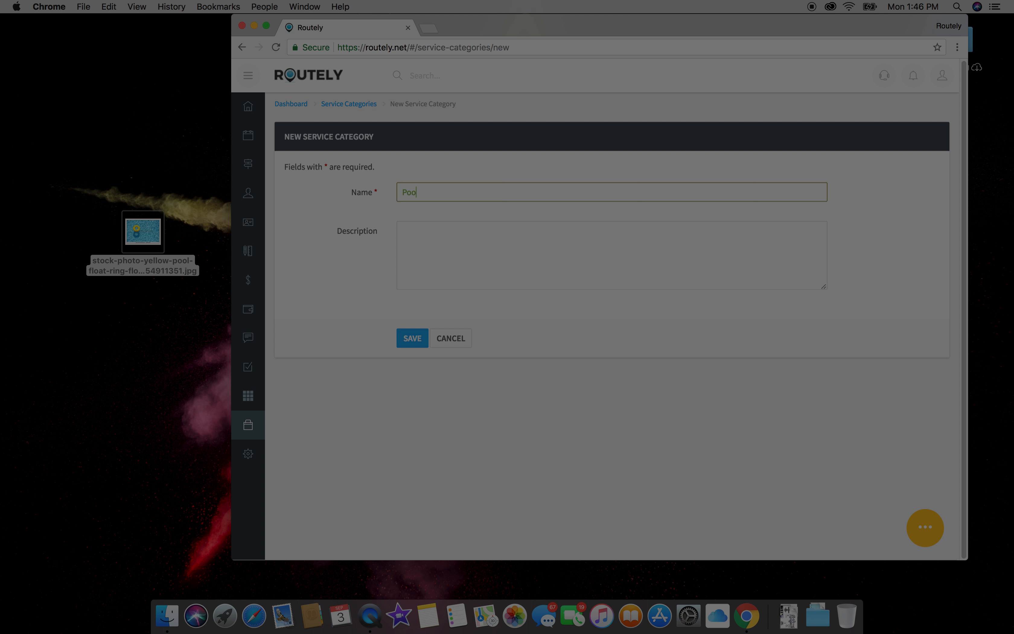
{"action": "key", "text": "BackSpace"}
{"action": "key", "text": "BackSpace"}
{"action": "key", "text": "BackSpace"}
{"action": "type", "text": "Cl"}
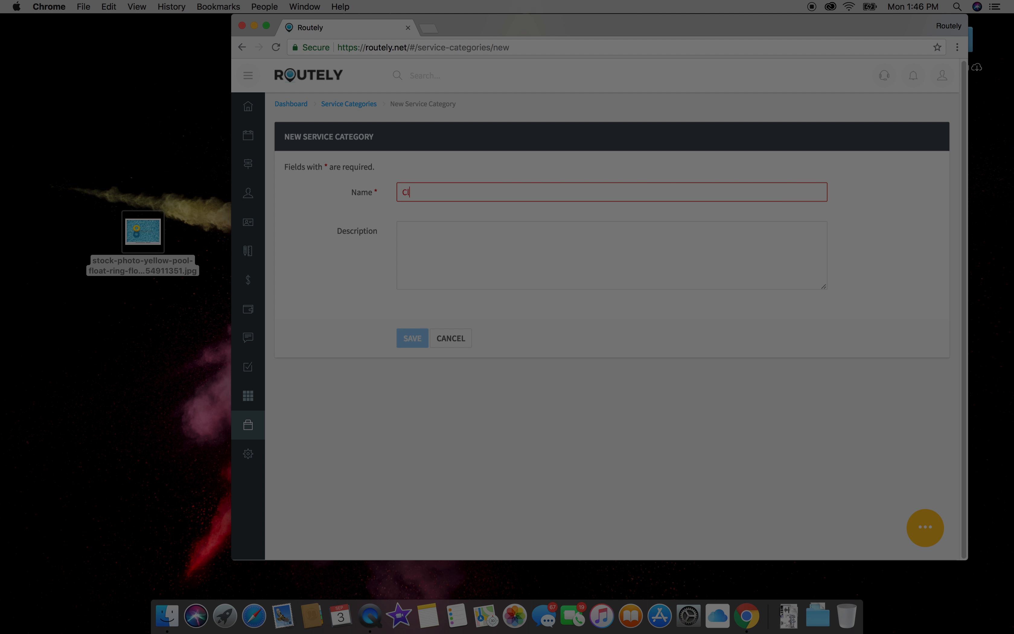
{"action": "type", "text": "eaning"}
{"action": "left_click", "coordinate": [487, 269]}
{"action": "type", "text": "Swimming Pool Cleaning"}
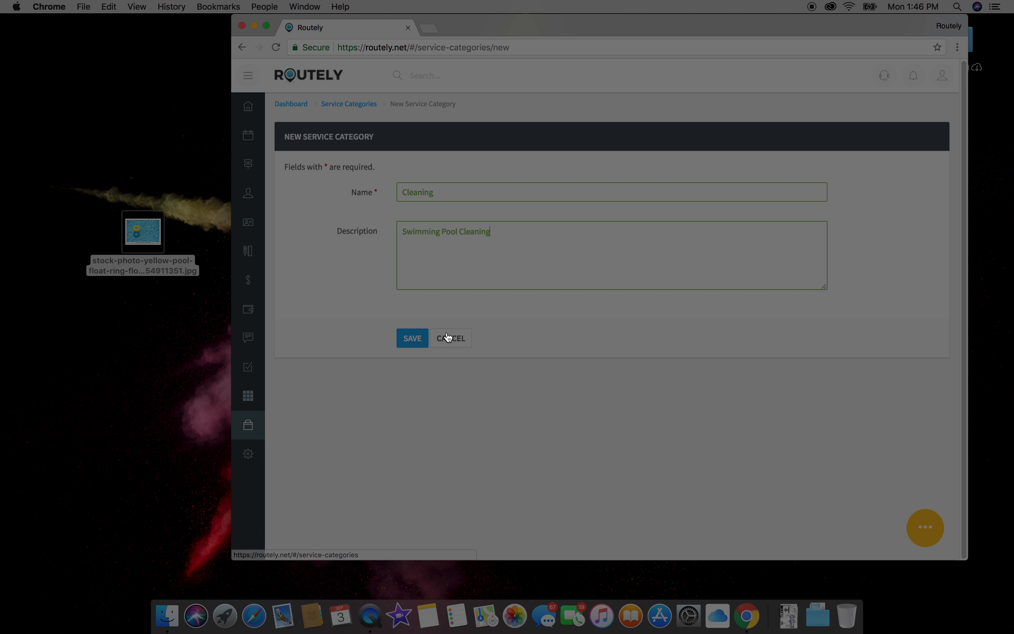
{"action": "left_click", "coordinate": [412, 339]}
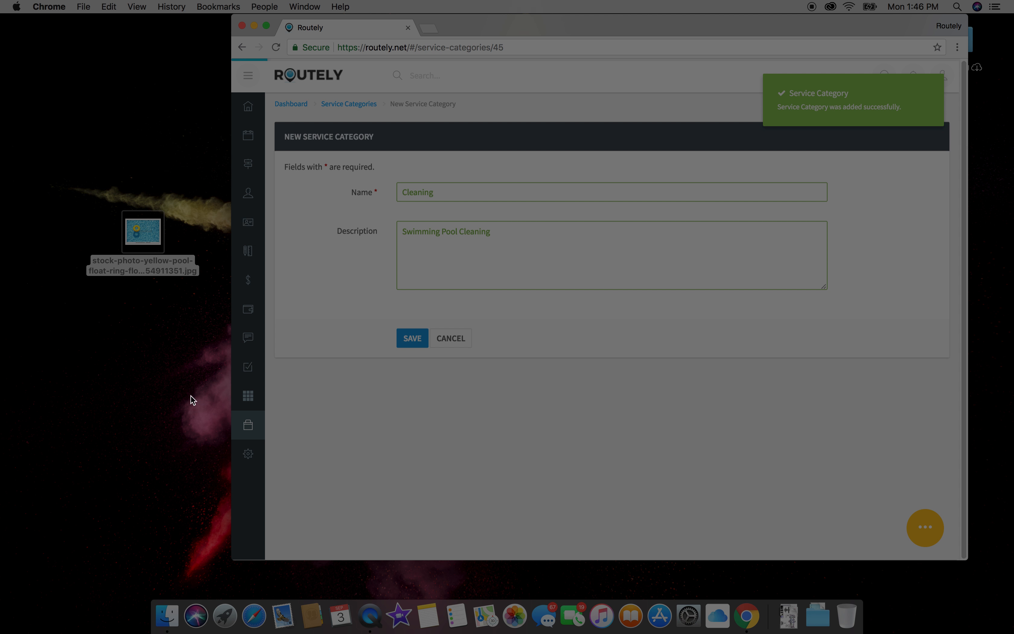
{"action": "mouse_move", "coordinate": [248, 439]}
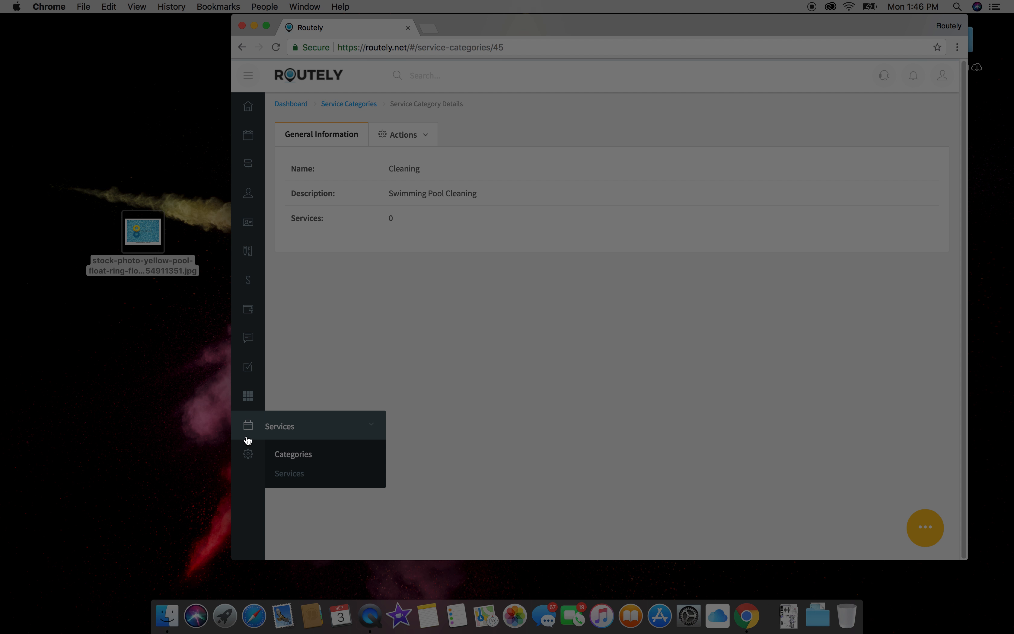
{"action": "left_click", "coordinate": [322, 474]}
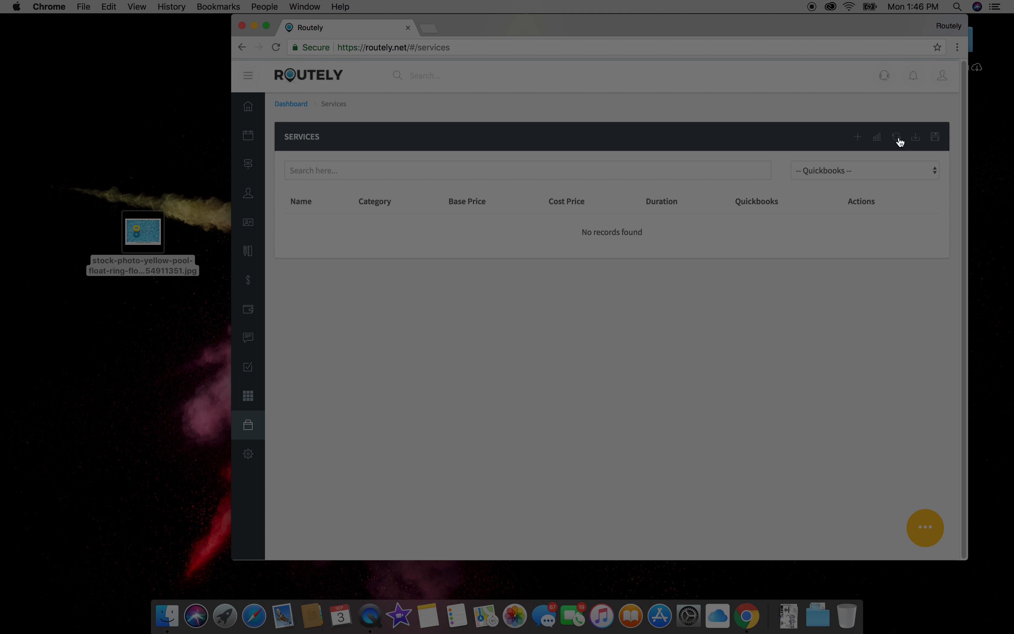
Step: Start a new service and choose Cleaning as its category
{"action": "left_click", "coordinate": [857, 136]}
{"action": "mouse_move", "coordinate": [256, 252]}
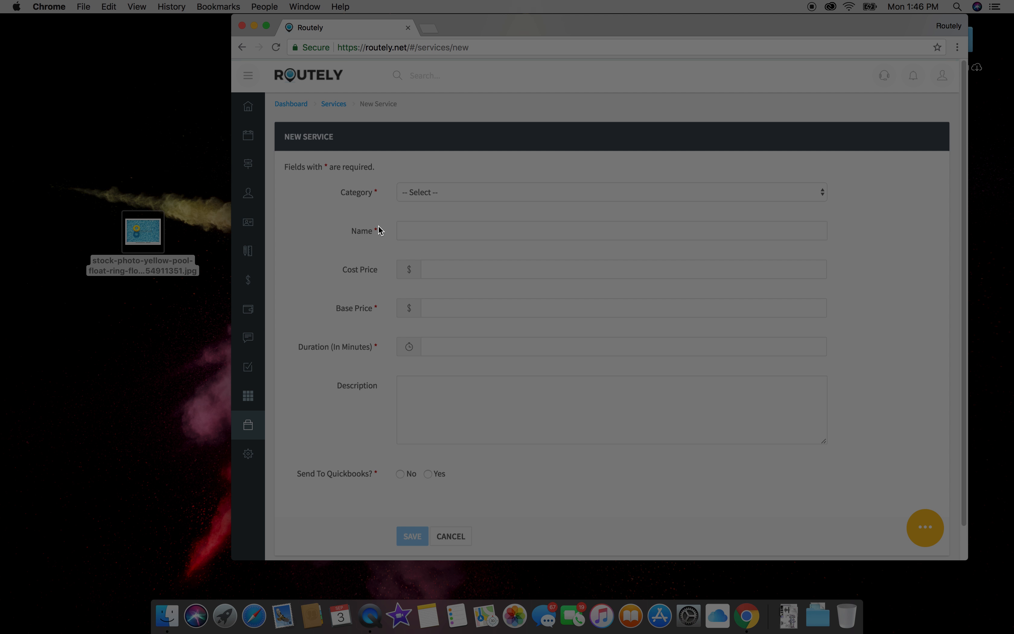
{"action": "mouse_move", "coordinate": [249, 430]}
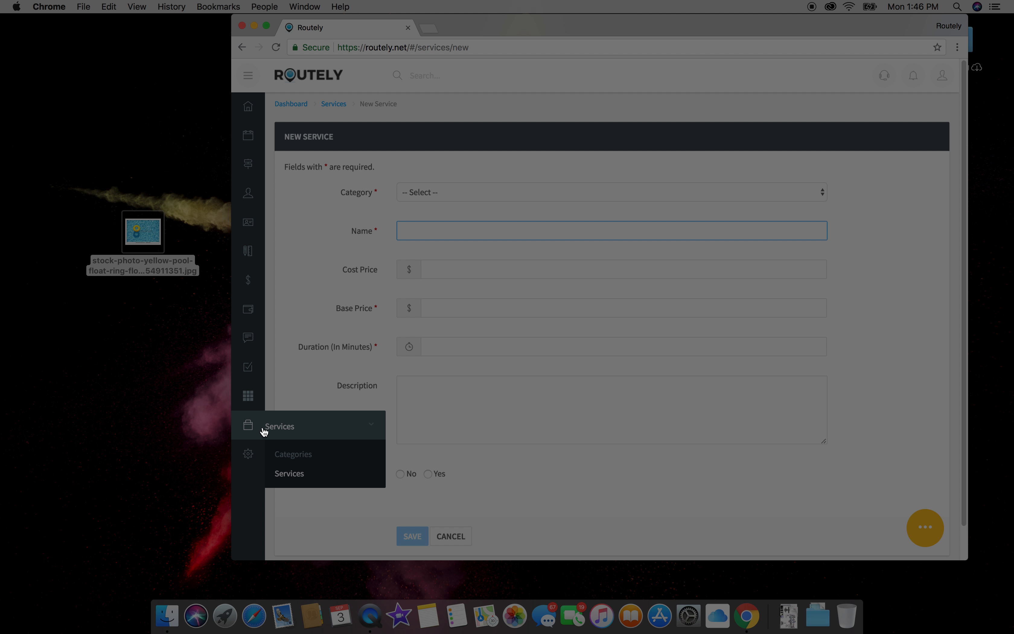
{"action": "left_click", "coordinate": [298, 477]}
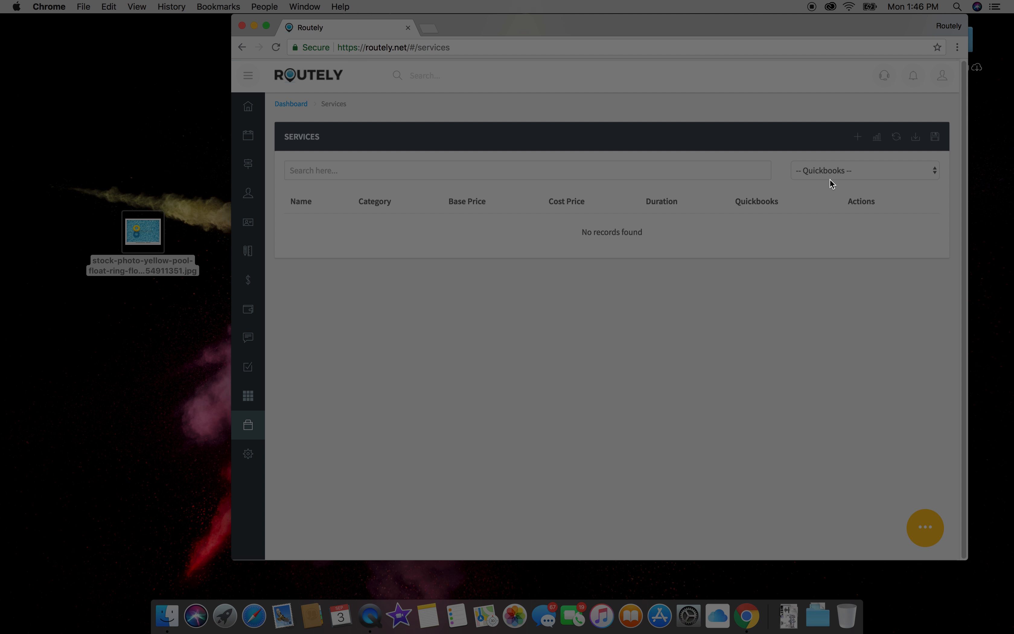
{"action": "left_click", "coordinate": [855, 142]}
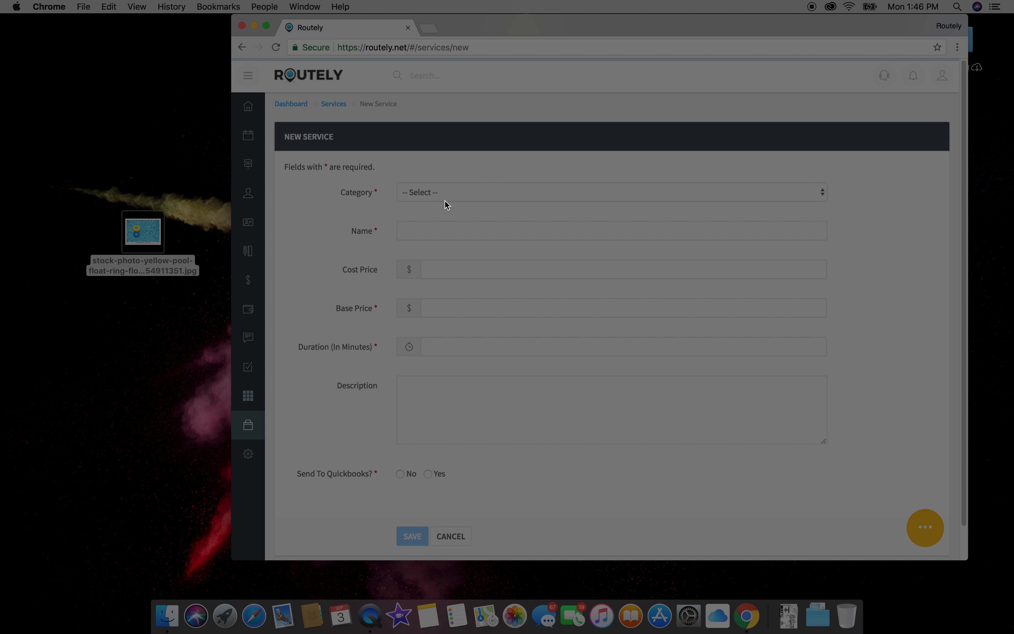
{"action": "left_click", "coordinate": [446, 204]}
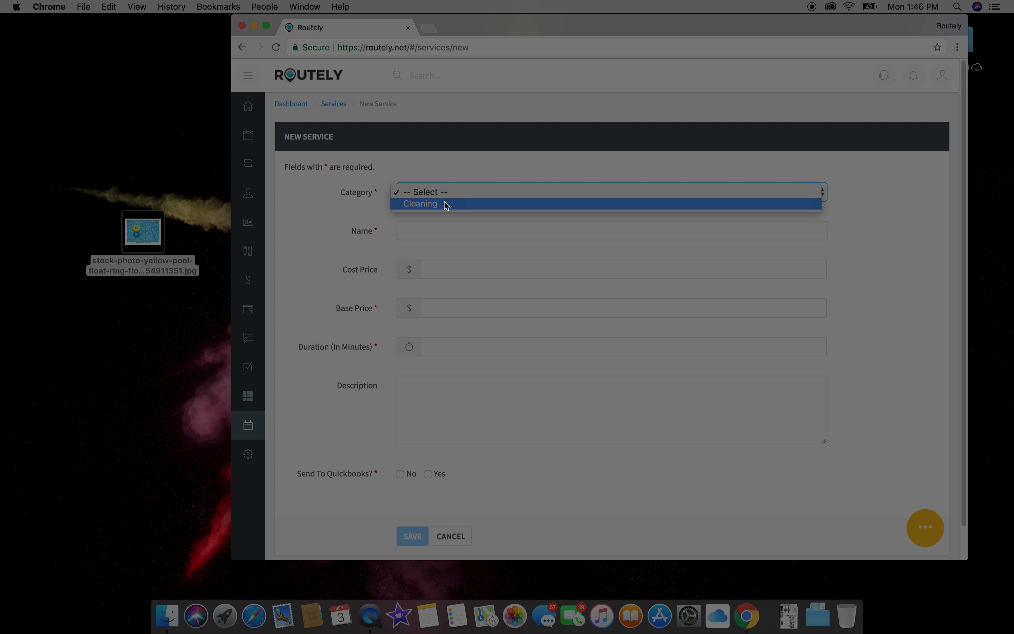
{"action": "left_click", "coordinate": [444, 206]}
Step: Enter name Gold Services $80, $80 base price, 30 minutes, and a weekly pool-cleaning description
{"action": "left_click", "coordinate": [426, 229]}
{"action": "type", "text": "Pool C"}
{"action": "key", "text": "super+a"}
{"action": "key", "text": "BackSpace"}
{"action": "type", "text": "Gold"}
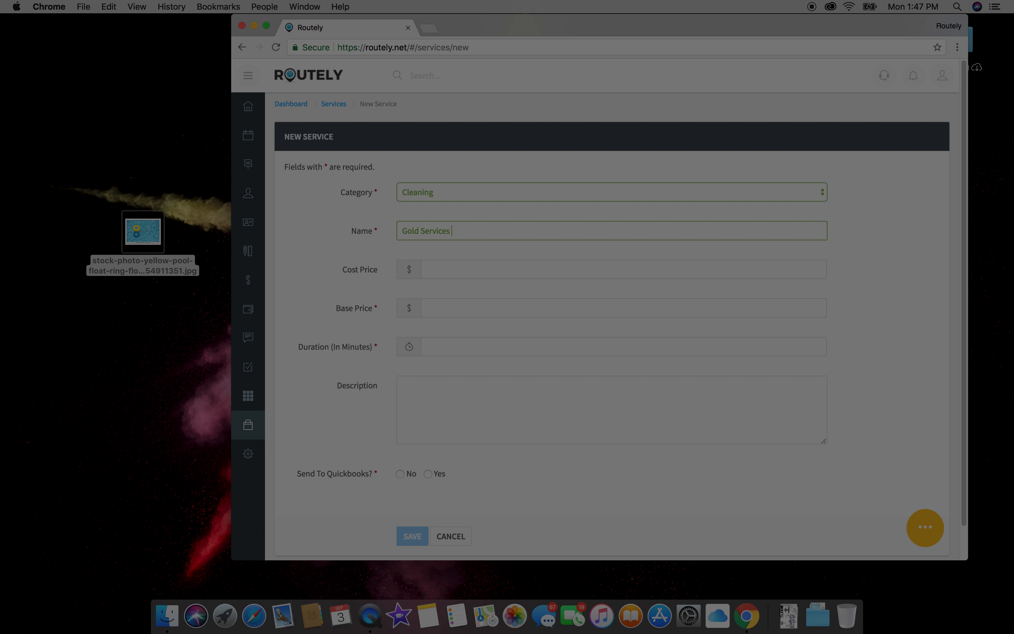
{"action": "key", "text": "Tab"}
{"action": "key", "text": "Tab"}
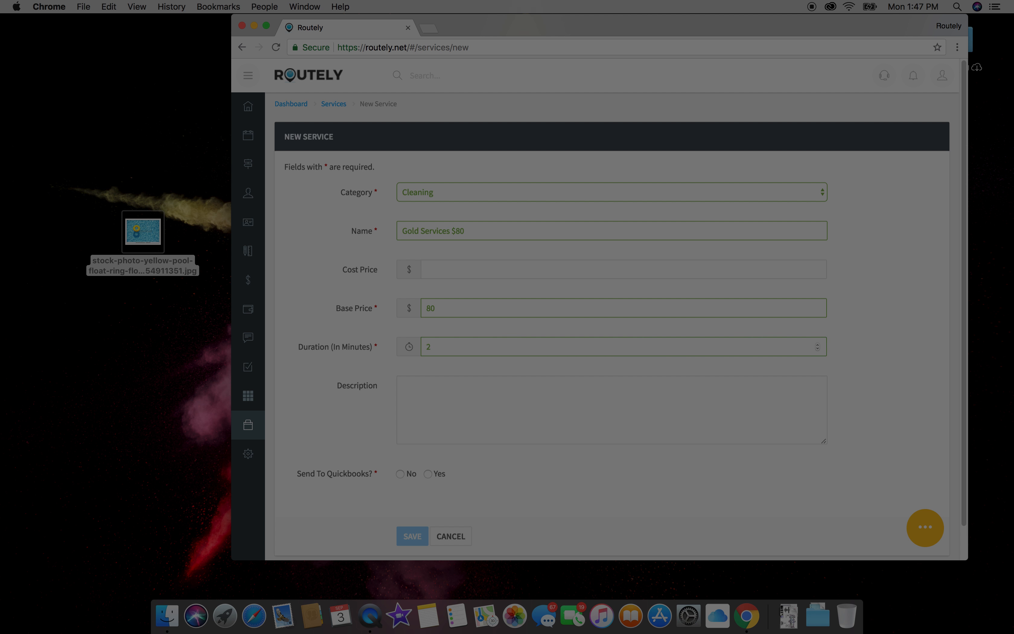
{"action": "key", "text": "Tab"}
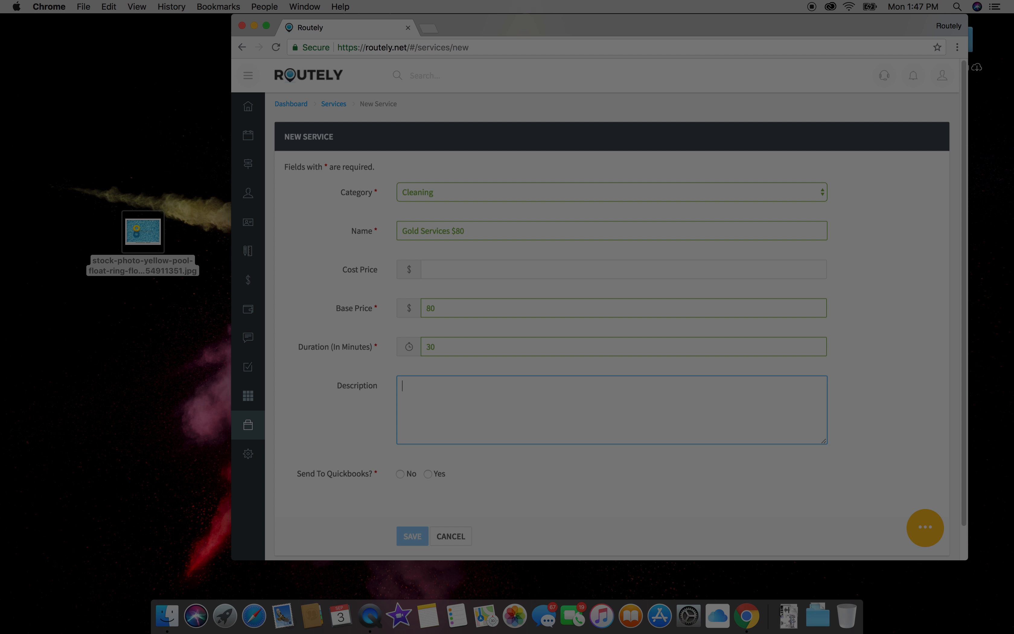
{"action": "type", "text": "Swimming Pool Cleaning - Gold Ser"}
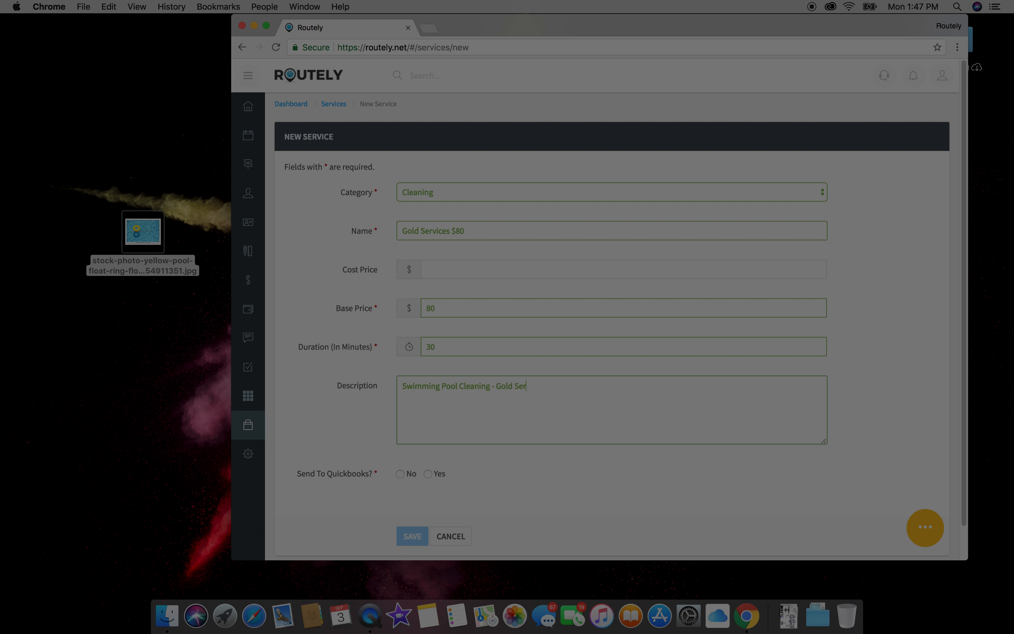
{"action": "type", "text": "vice - Weekly Service"}
Step: Set the service to be sent to Quickbooks and save it
{"action": "left_click_drag", "start_coordinate": [648, 379], "coordinate": [356, 379]}
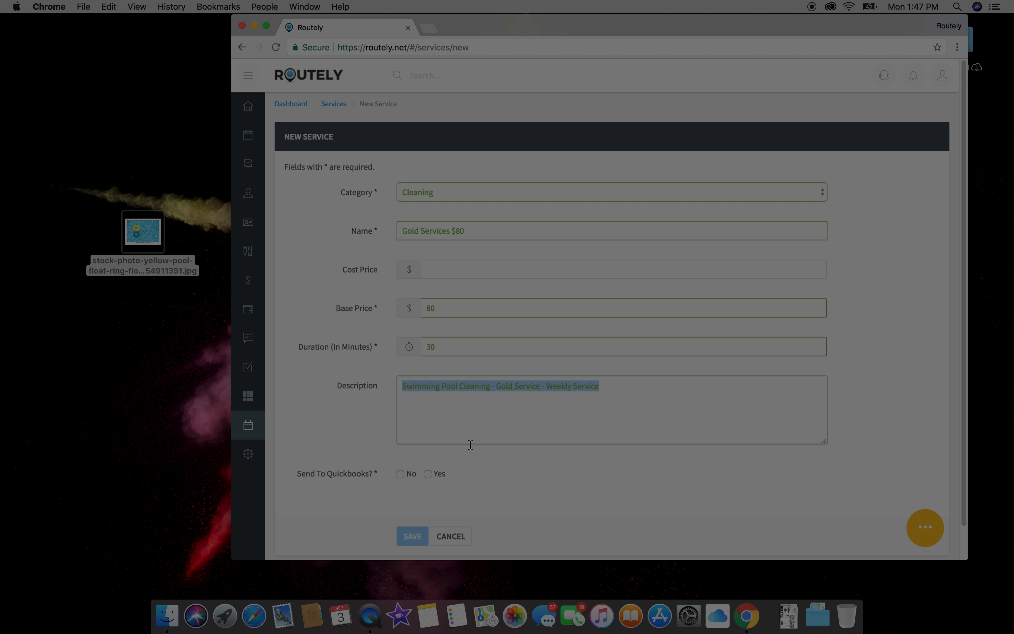
{"action": "left_click", "coordinate": [426, 473]}
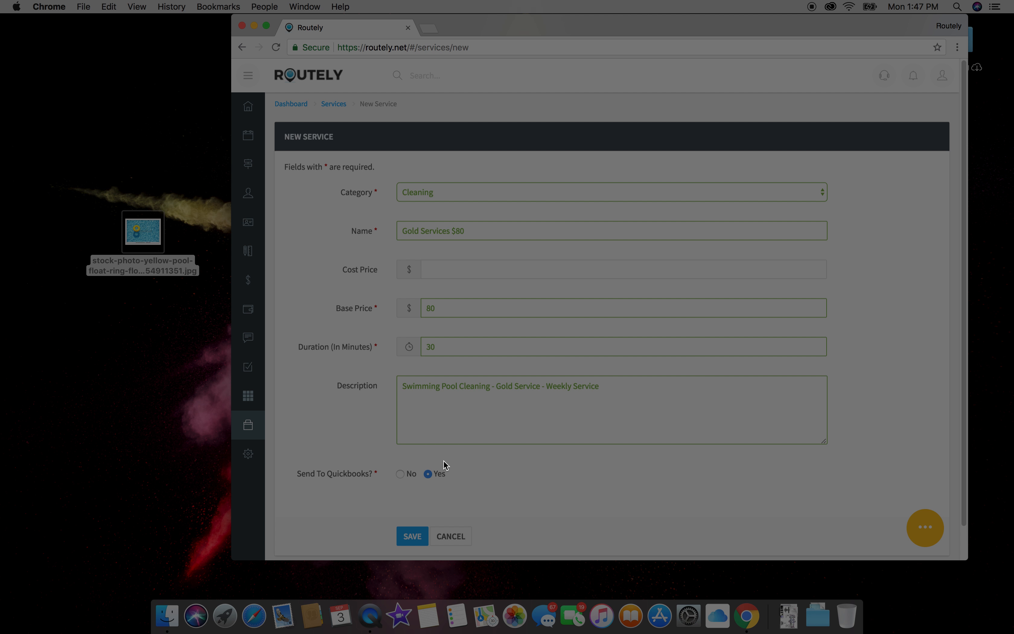
{"action": "left_click", "coordinate": [420, 533]}
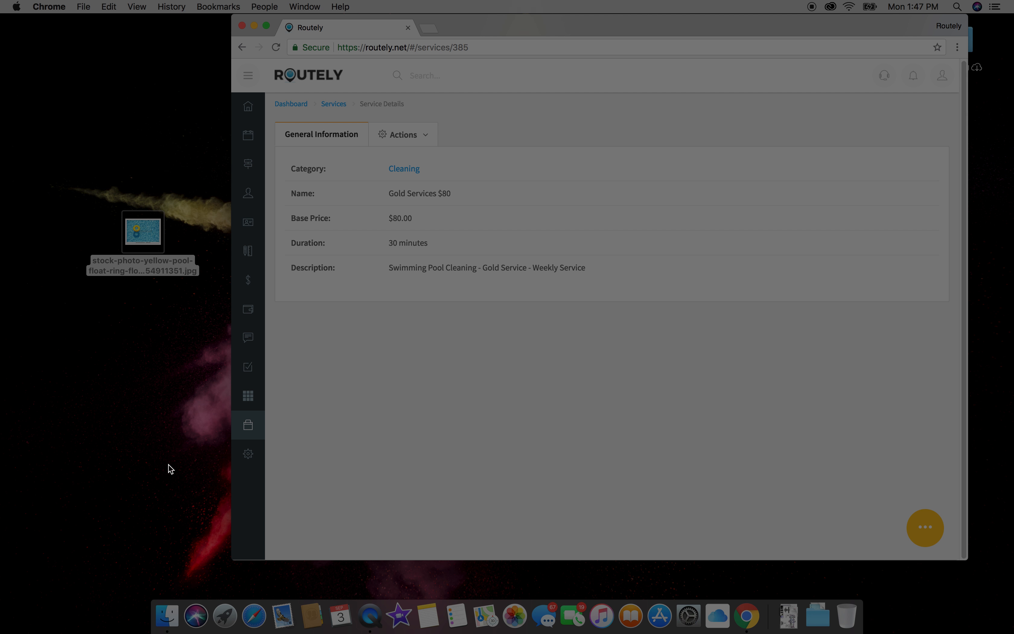
Step: Move through the Estimates and QuickBooks settings pages on to Settings › Tags
{"action": "mouse_move", "coordinate": [250, 463]}
{"action": "scroll", "coordinate": [250, 460], "scroll_direction": "down", "scroll_amount": 2}
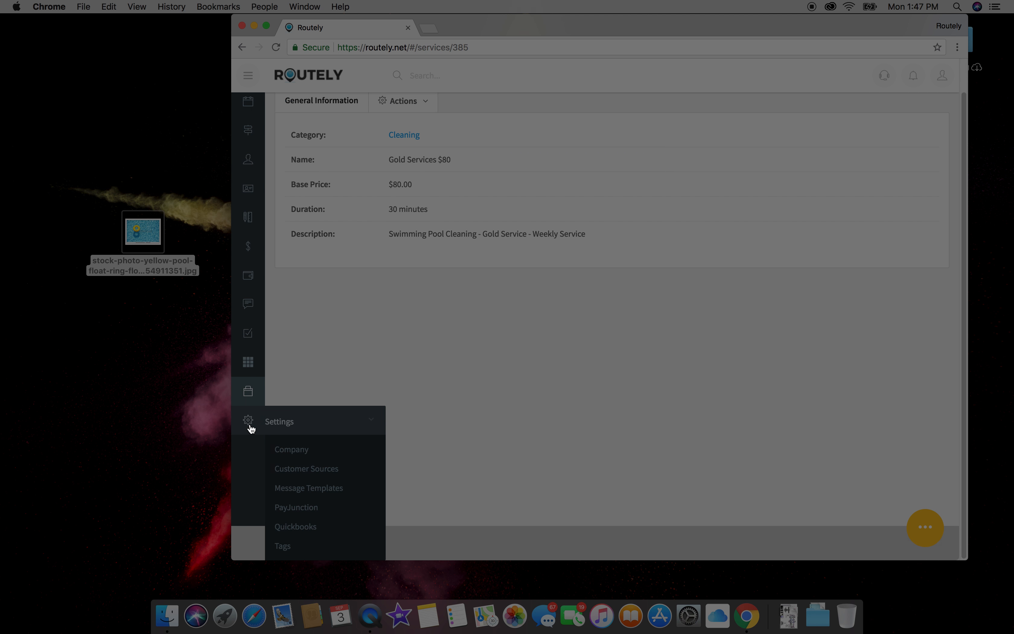
{"action": "scroll", "coordinate": [268, 428], "scroll_direction": "up", "scroll_amount": 2}
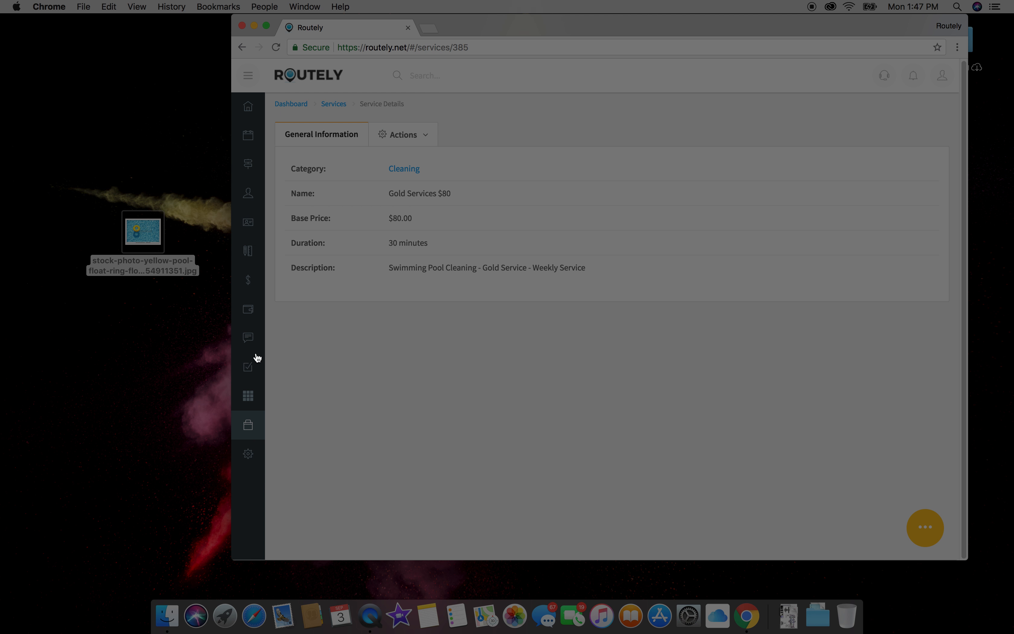
{"action": "left_click", "coordinate": [248, 309]}
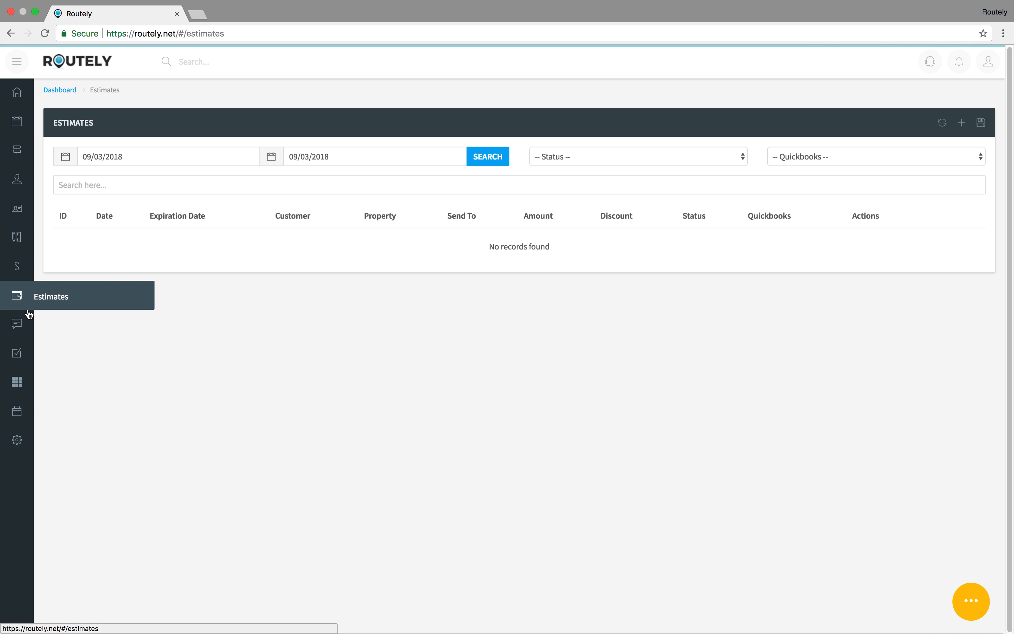
{"action": "mouse_move", "coordinate": [16, 439]}
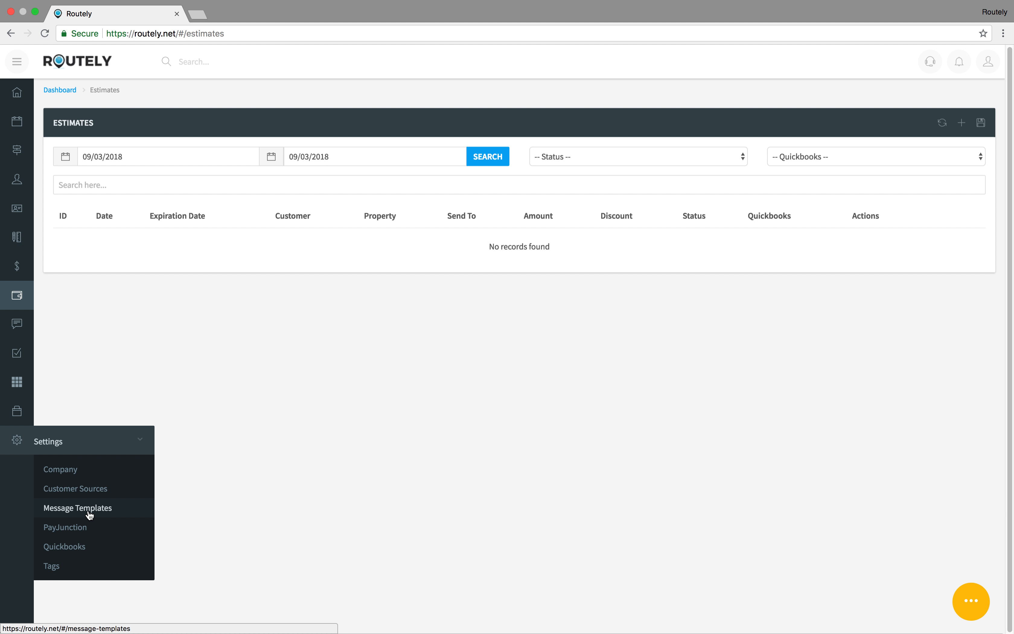
{"action": "left_click", "coordinate": [76, 554]}
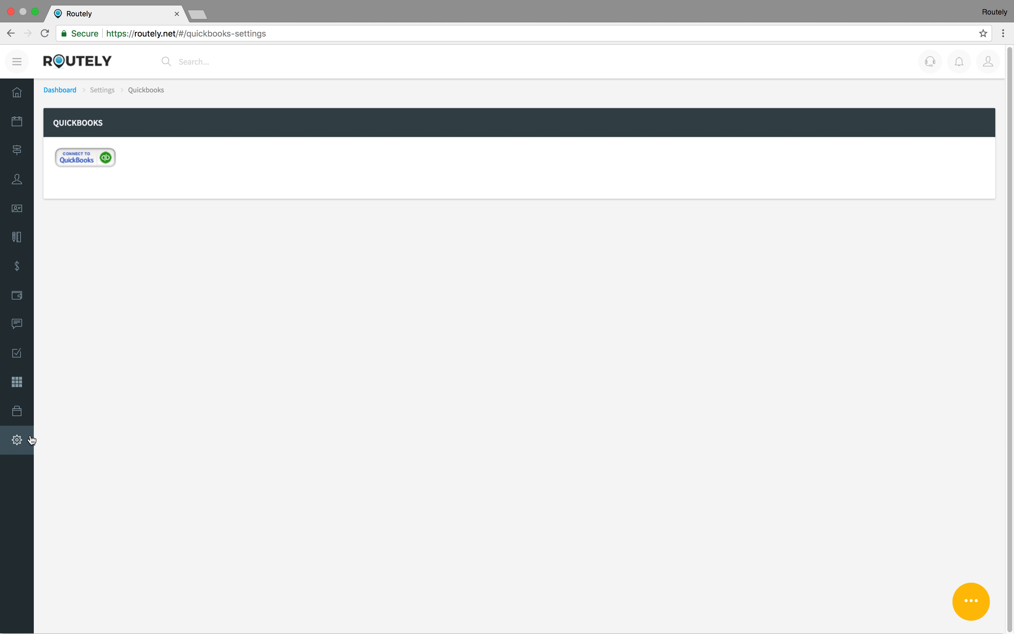
{"action": "mouse_move", "coordinate": [27, 443]}
{"action": "left_click", "coordinate": [72, 573]}
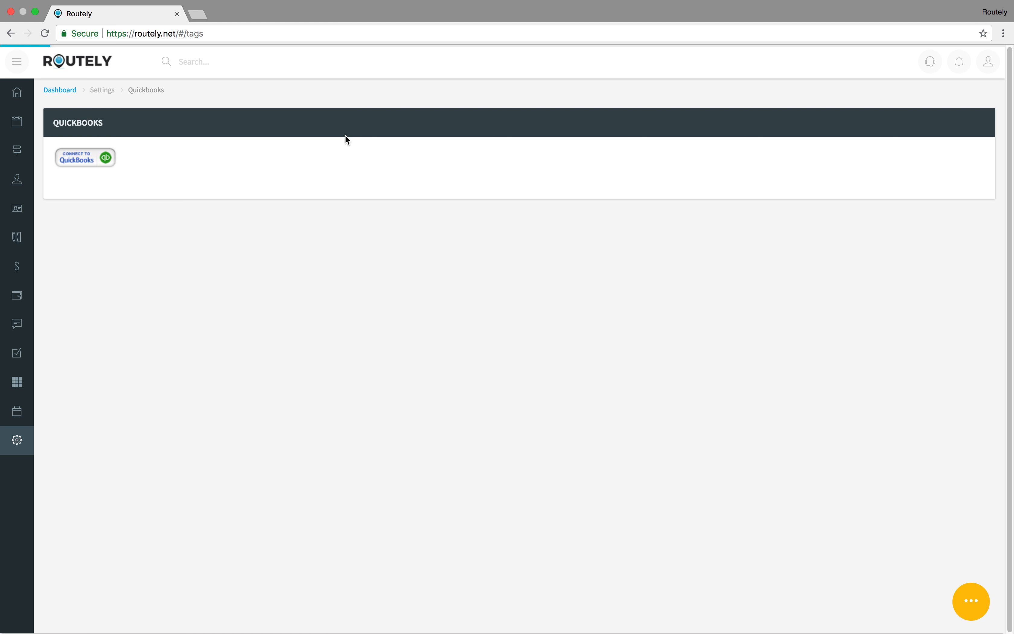
Step: Search the tag list for 'Screened', then abandon an unfinished new tag
{"action": "left_click", "coordinate": [348, 156]}
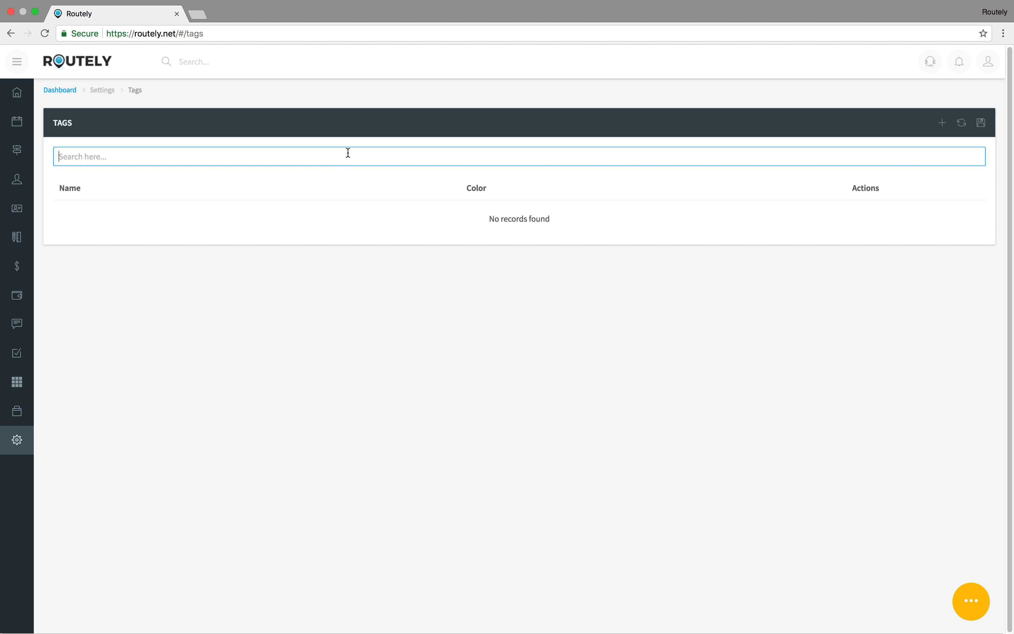
{"action": "type", "text": "Screened Pool"}
{"action": "left_click", "coordinate": [942, 122]}
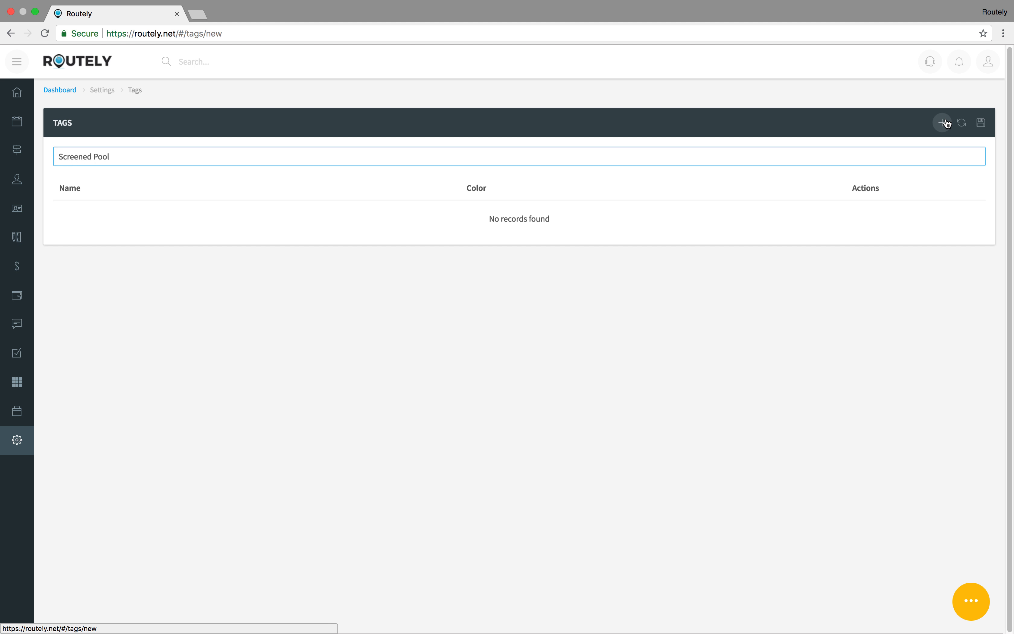
{"action": "left_click", "coordinate": [305, 180]}
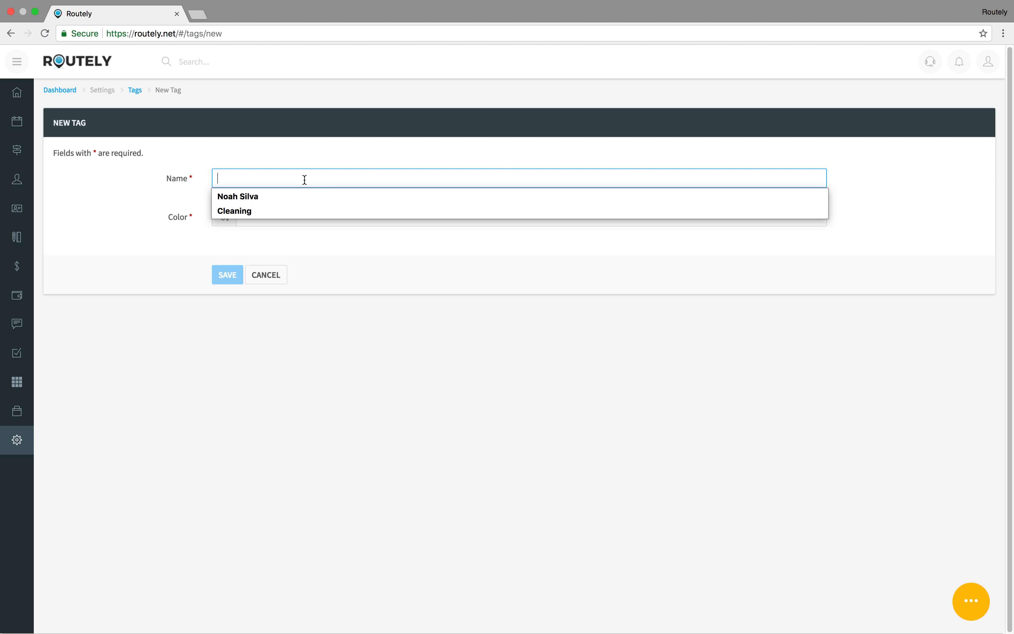
{"action": "type", "text": "Scree"}
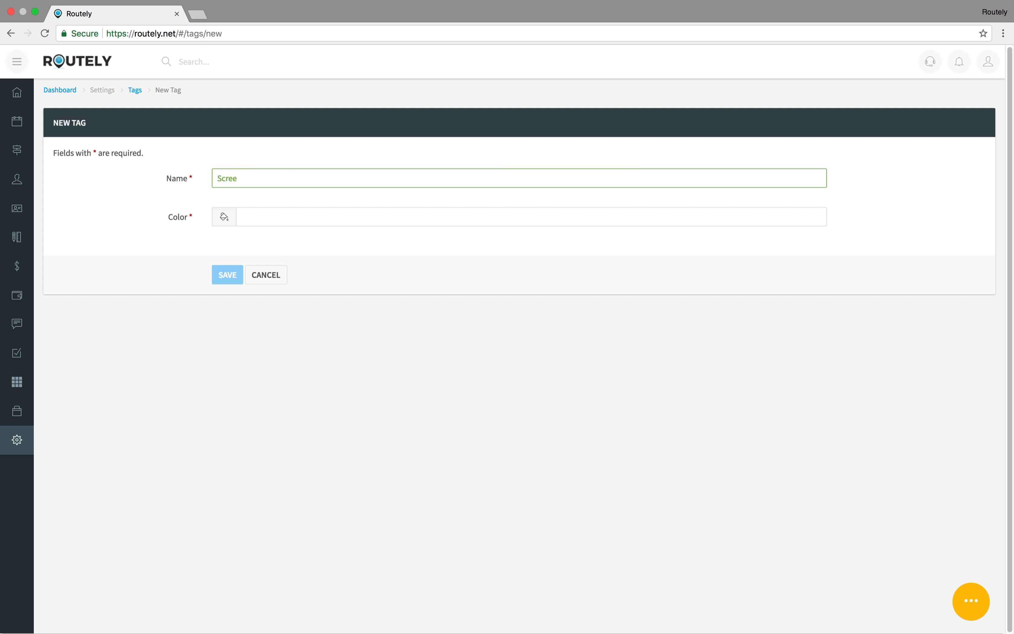
{"action": "left_click", "coordinate": [267, 279]}
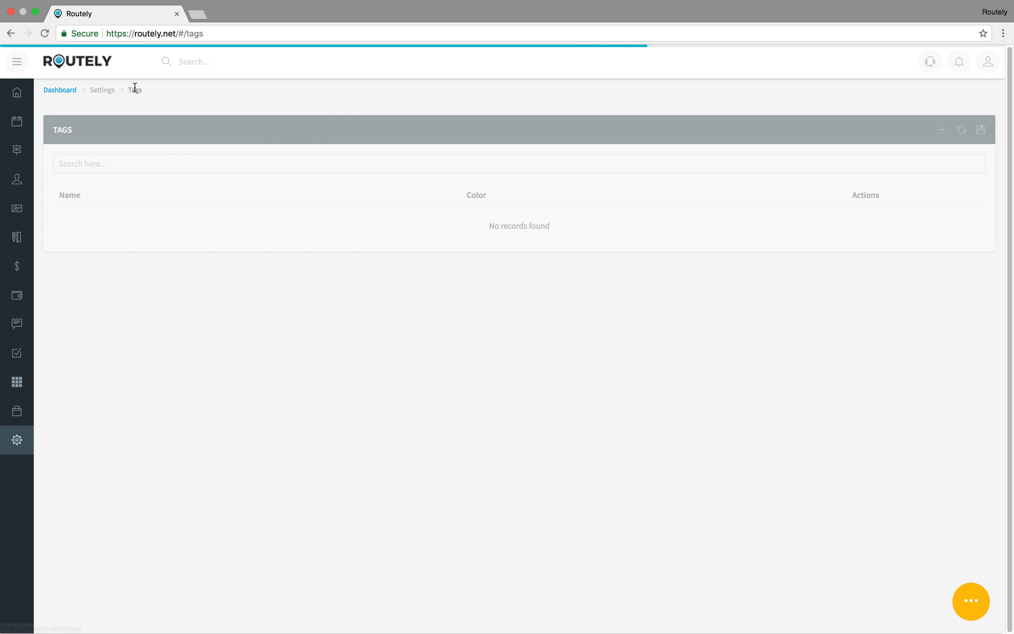
{"action": "left_click", "coordinate": [133, 154]}
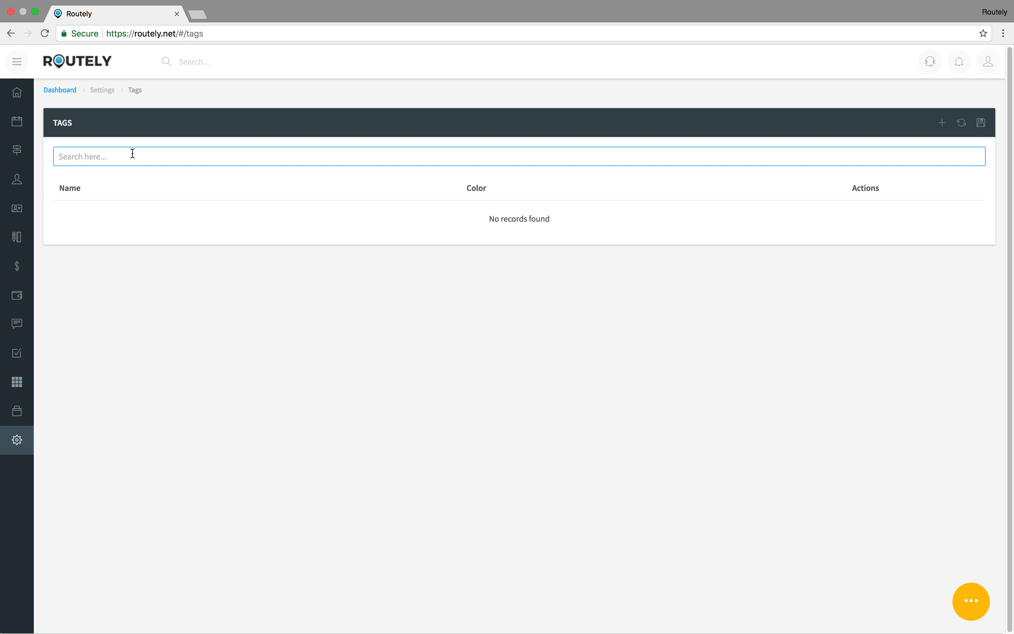
Step: Create the SALT POOL tag with a cyan colour
{"action": "left_click", "coordinate": [941, 123]}
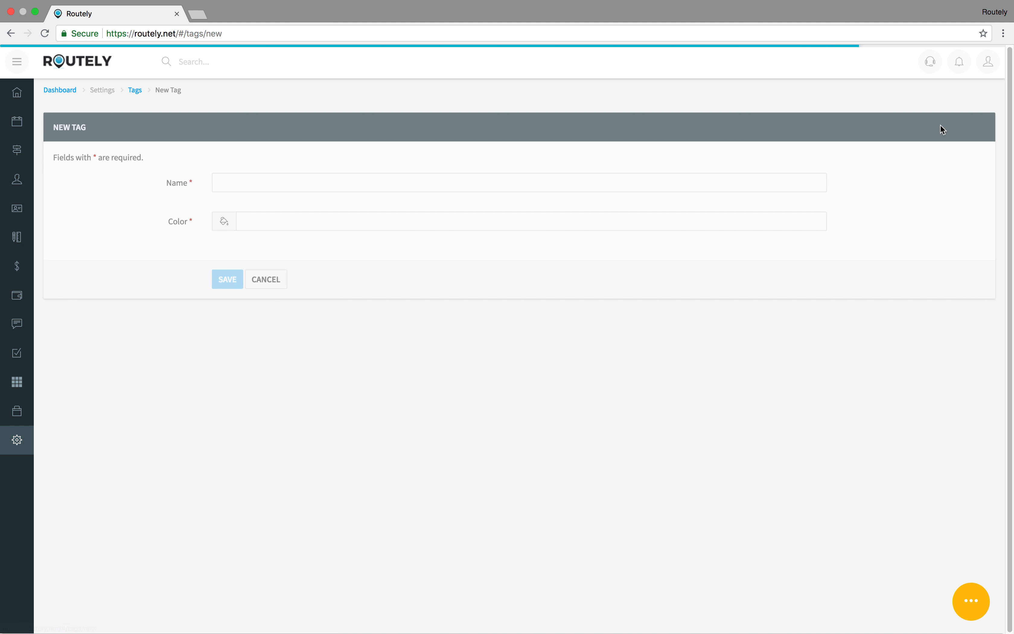
{"action": "left_click", "coordinate": [448, 171]}
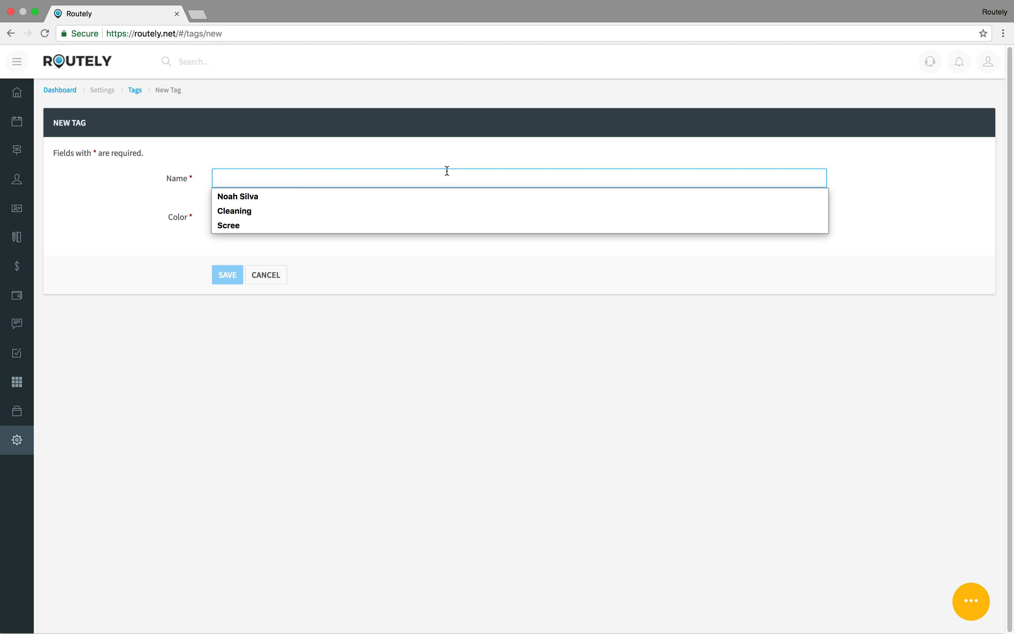
{"action": "type", "text": "Salt Pool"}
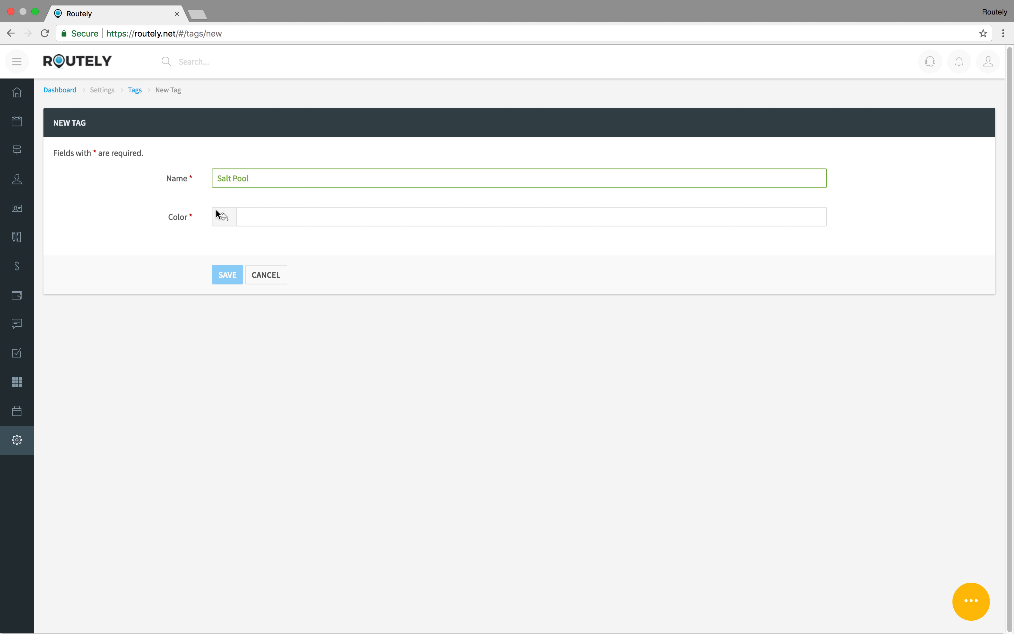
{"action": "left_click", "coordinate": [246, 217]}
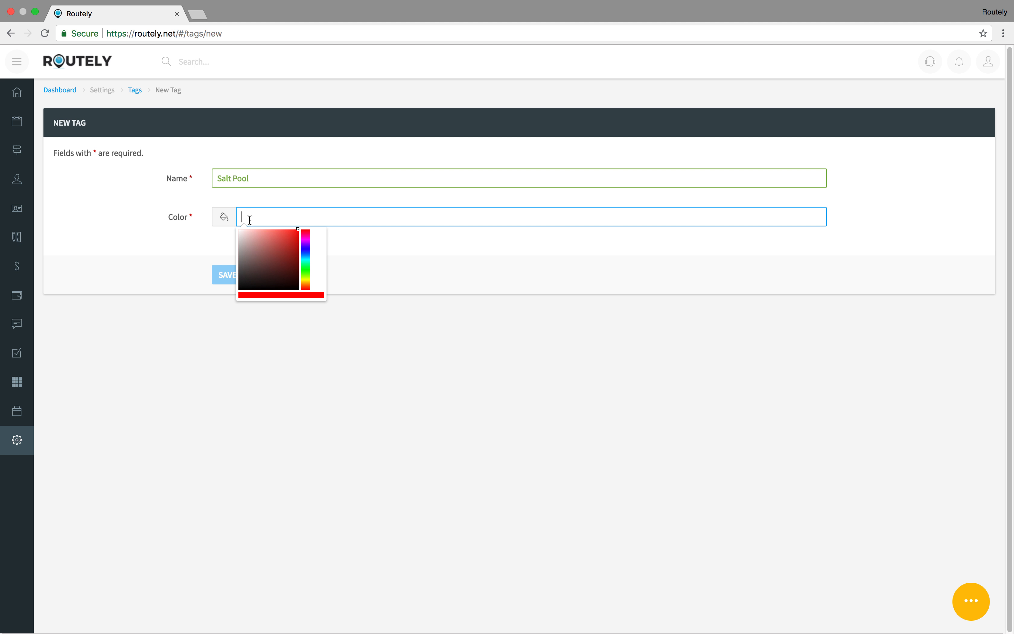
{"action": "left_click", "coordinate": [306, 252]}
{"action": "left_click_drag", "start_coordinate": [306, 252], "coordinate": [297, 235]}
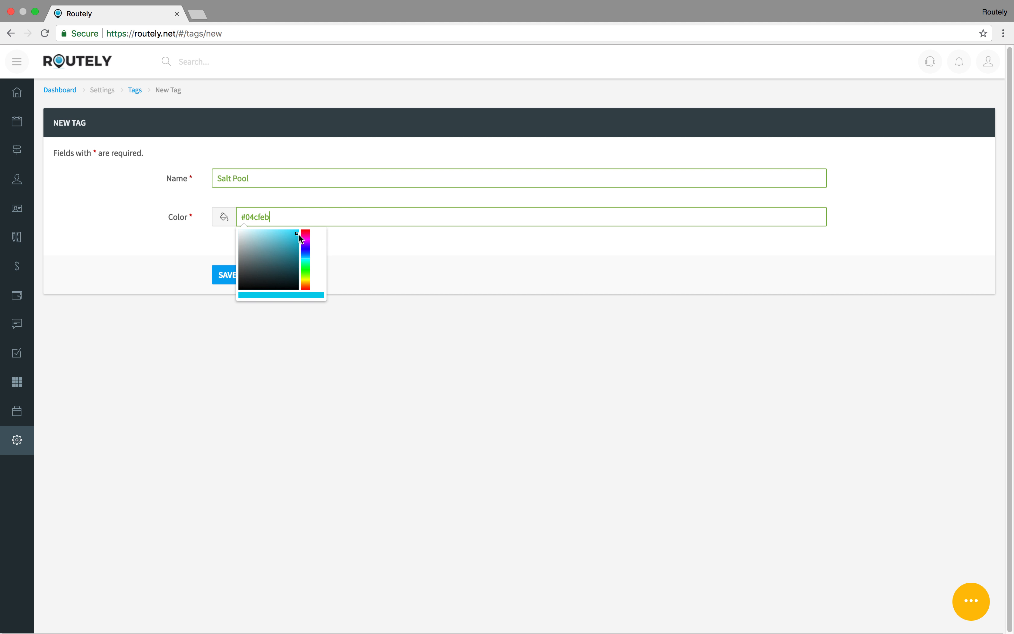
{"action": "left_click", "coordinate": [376, 235]}
{"action": "left_click", "coordinate": [224, 268]}
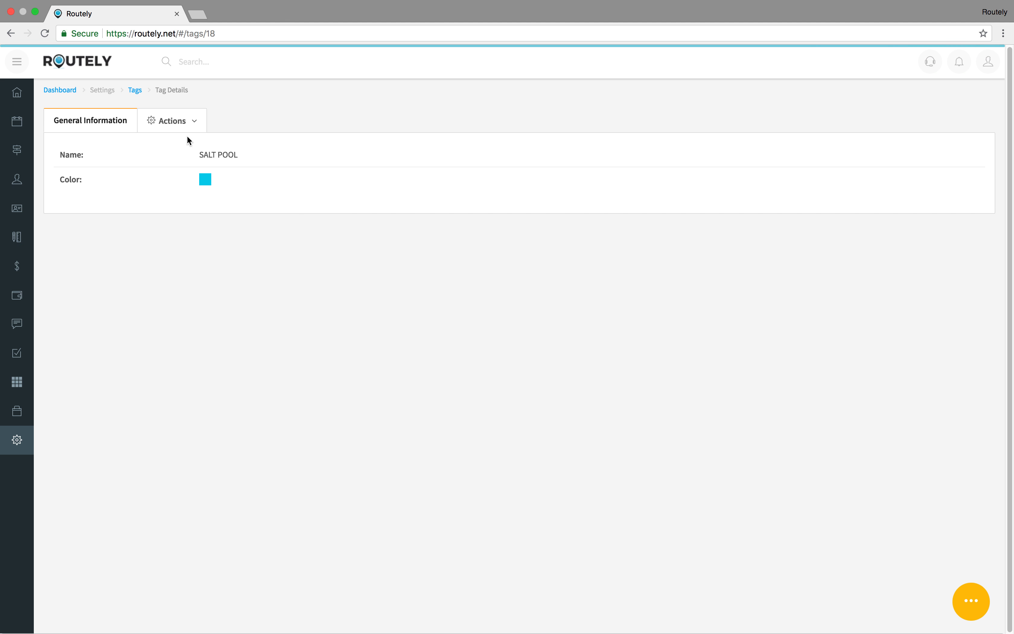
Step: Create the SCREENED IN tag with a dark red colour
{"action": "left_click", "coordinate": [133, 91]}
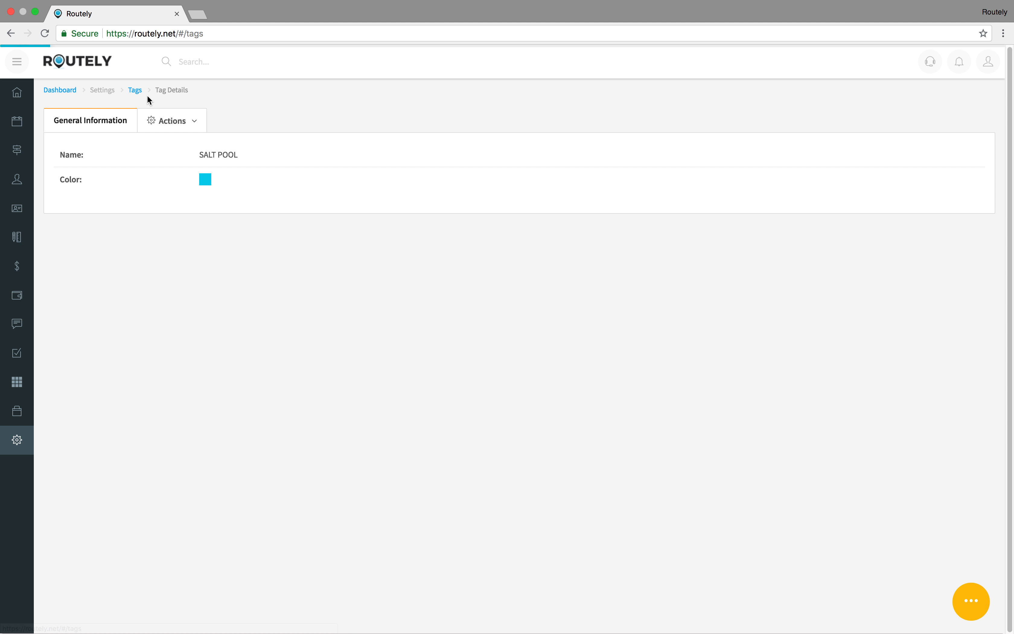
{"action": "left_click", "coordinate": [939, 124]}
{"action": "left_click", "coordinate": [296, 181]}
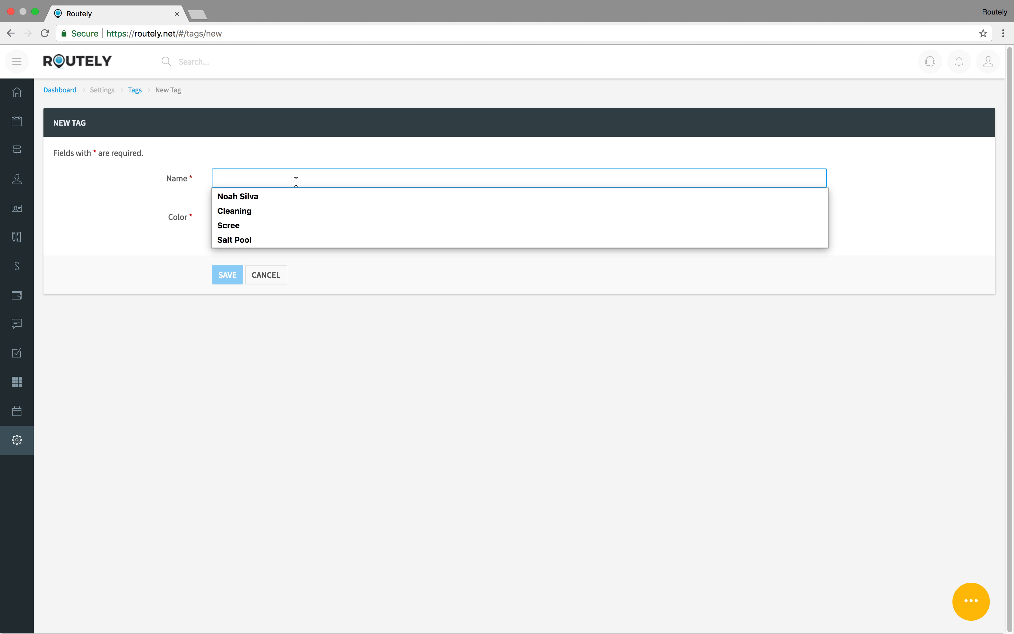
{"action": "type", "text": "Screened In"}
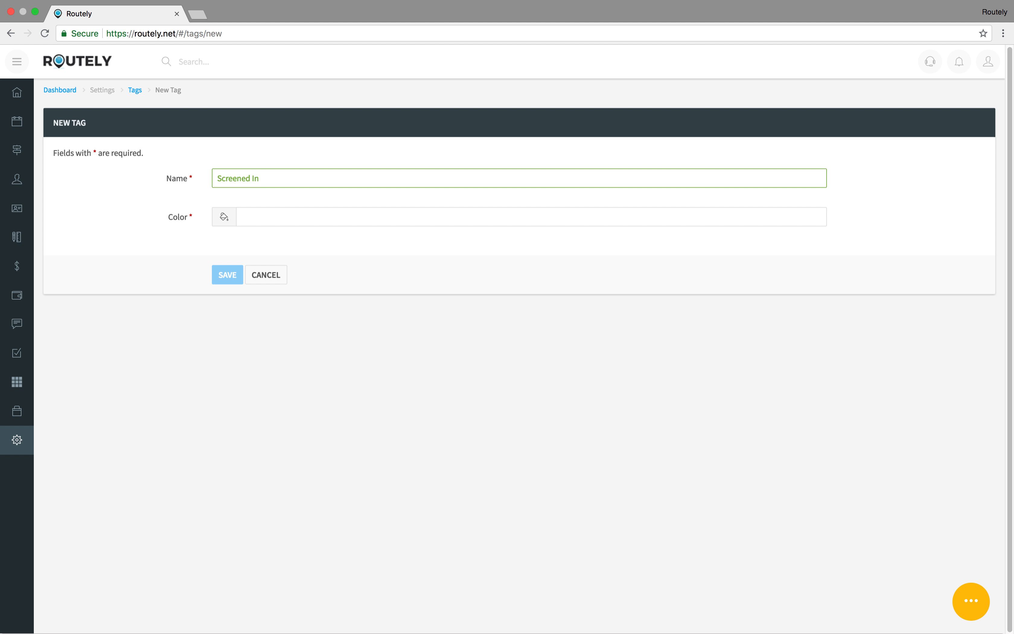
{"action": "left_click", "coordinate": [316, 216]}
{"action": "left_click_drag", "start_coordinate": [291, 265], "coordinate": [293, 243]}
{"action": "left_click", "coordinate": [236, 274]}
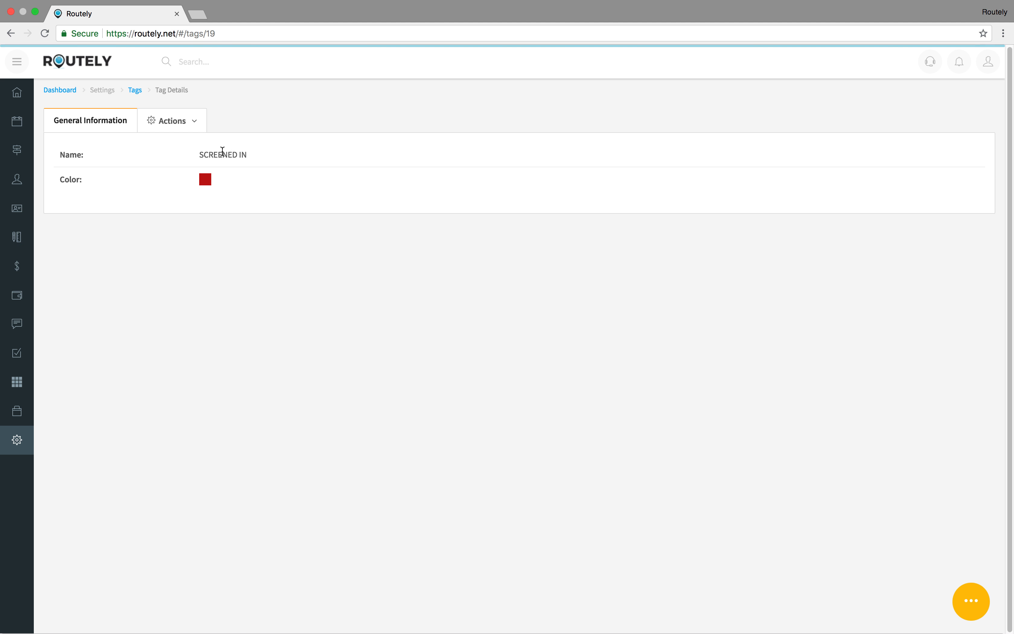
Step: Start a third tag named HIGH MAINTENANCE, fixing the misspelled name
{"action": "left_click", "coordinate": [134, 91]}
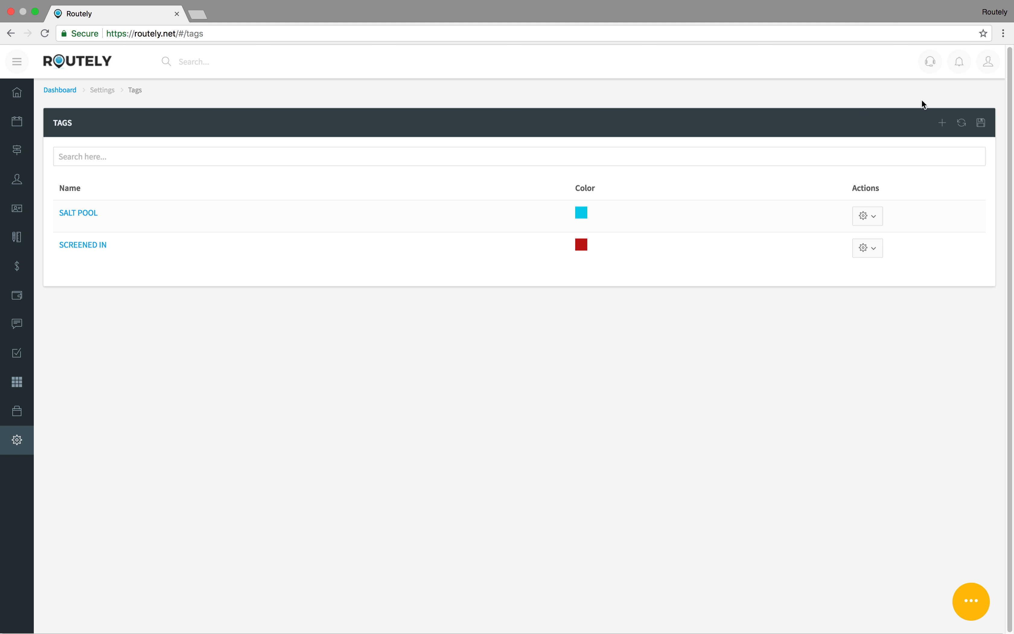
{"action": "left_click", "coordinate": [941, 122]}
{"action": "left_click", "coordinate": [277, 180]}
{"action": "type", "text": "HIGH MAI"}
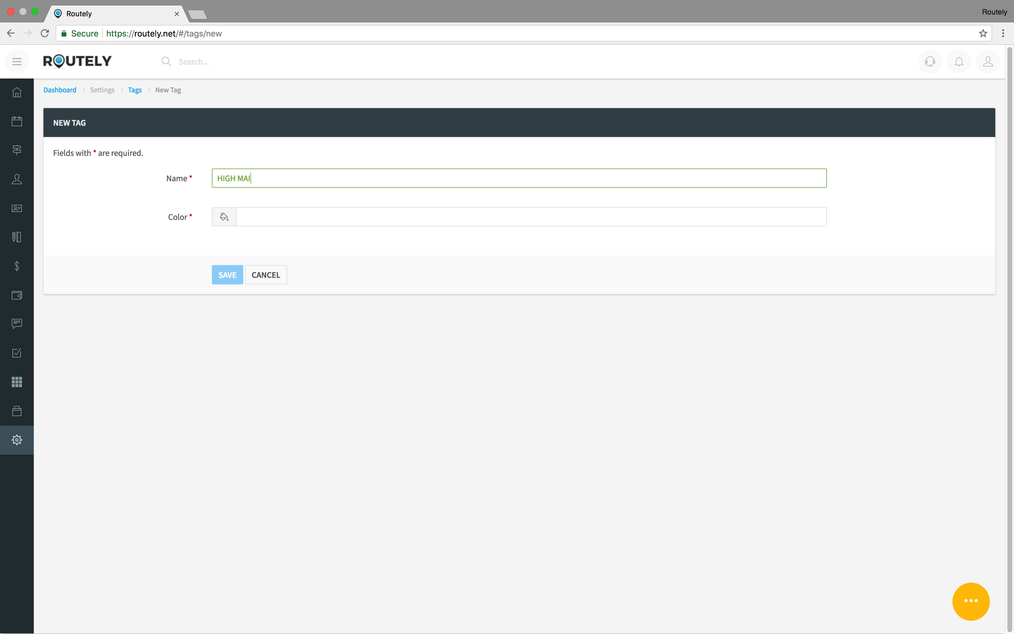
{"action": "type", "text": "NTENACE"}
{"action": "right_click", "coordinate": [250, 176]}
{"action": "left_click", "coordinate": [240, 176]}
{"action": "left_click_drag", "start_coordinate": [289, 178], "coordinate": [262, 173]}
{"action": "type", "text": "N"}
Step: Give the HIGH MAINTENANCE tag a bright purple (#9e00ff) colour and save it
{"action": "left_click", "coordinate": [282, 211]}
{"action": "left_click", "coordinate": [419, 291]}
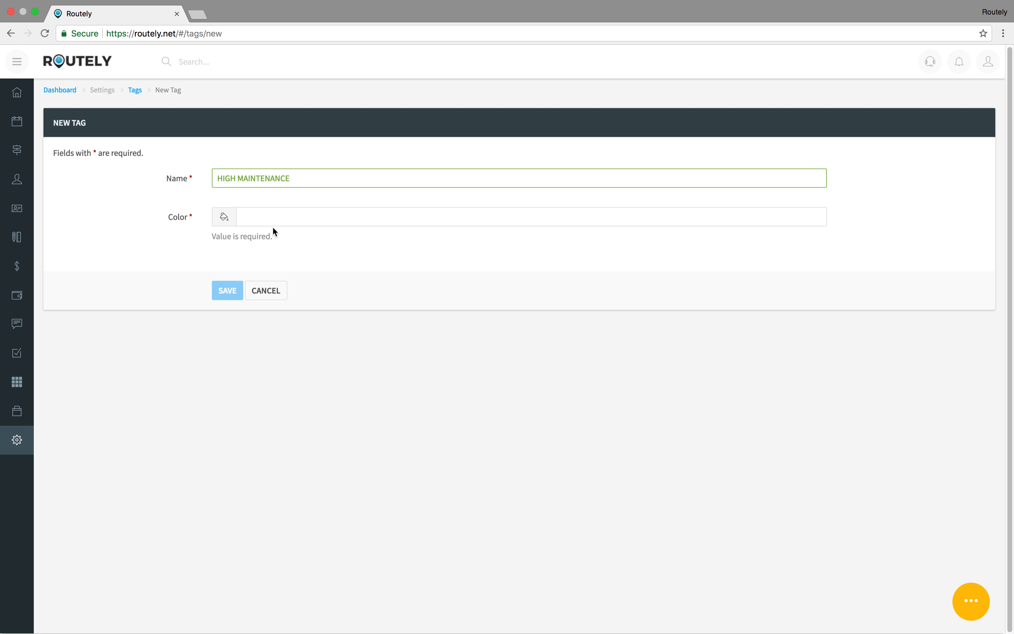
{"action": "left_click", "coordinate": [275, 217]}
{"action": "left_click", "coordinate": [298, 270]}
{"action": "left_click_drag", "start_coordinate": [305, 285], "coordinate": [301, 230]}
{"action": "left_click", "coordinate": [383, 235]}
{"action": "left_click", "coordinate": [227, 279]}
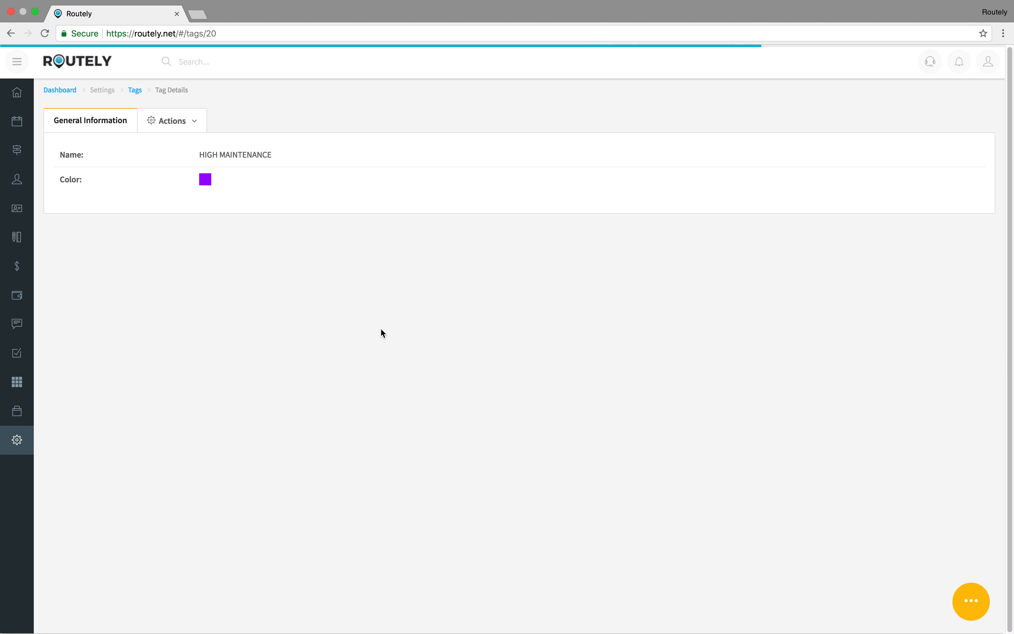
Step: Filter to Lead customers and tag the first lead with SALT POOL and SCREENED IN
{"action": "mouse_move", "coordinate": [37, 187]}
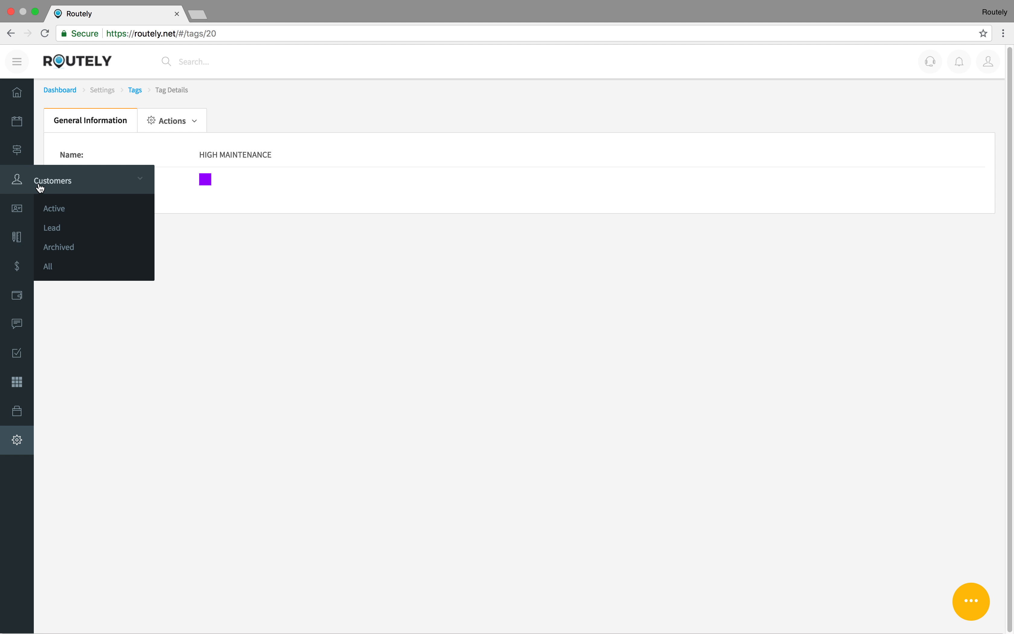
{"action": "left_click", "coordinate": [53, 227]}
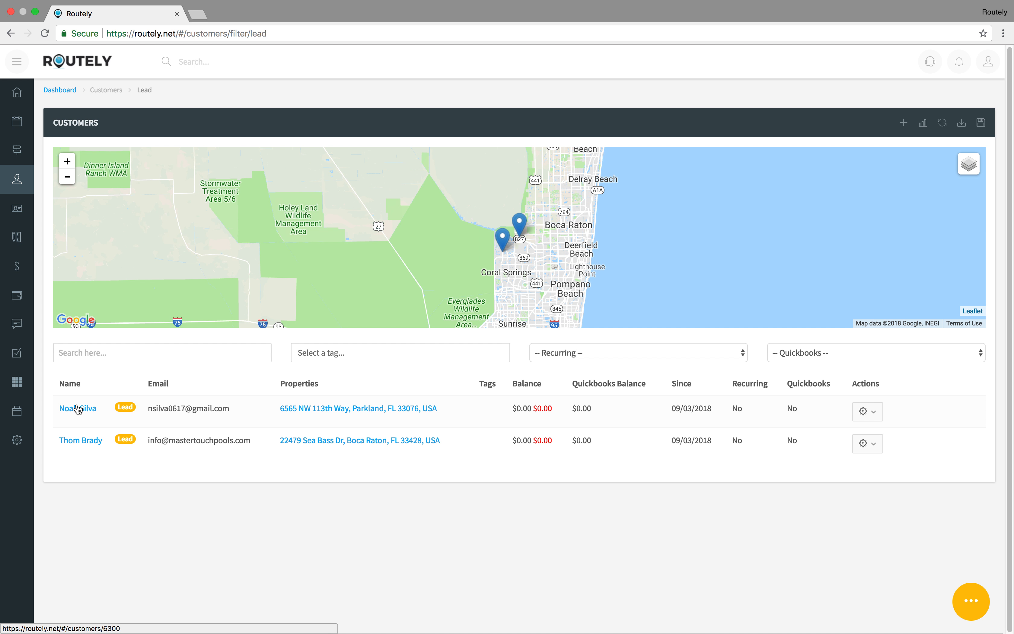
{"action": "left_click", "coordinate": [870, 413]}
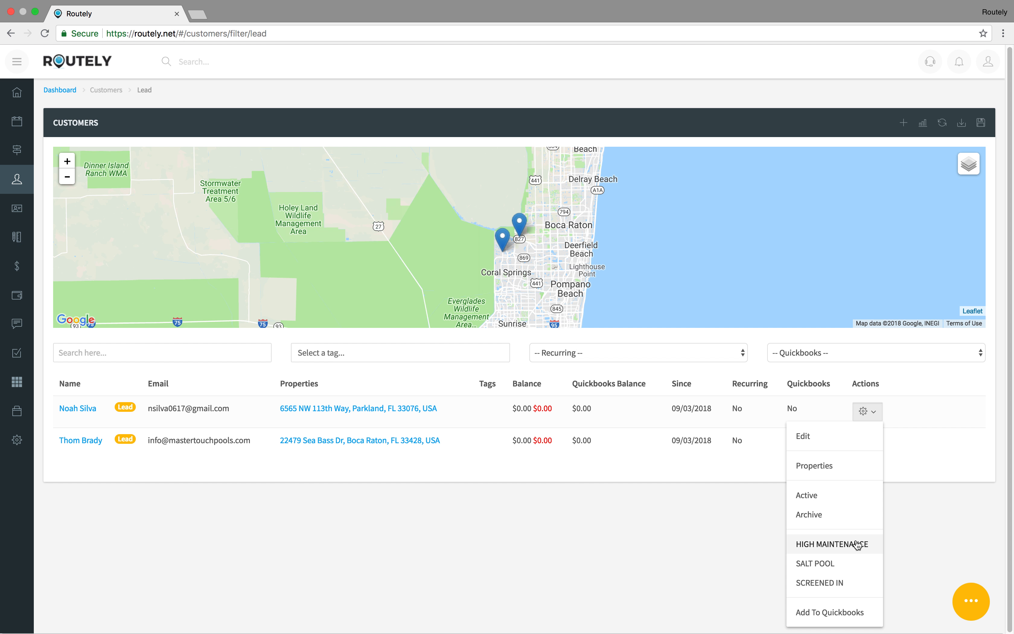
{"action": "left_click", "coordinate": [855, 564]}
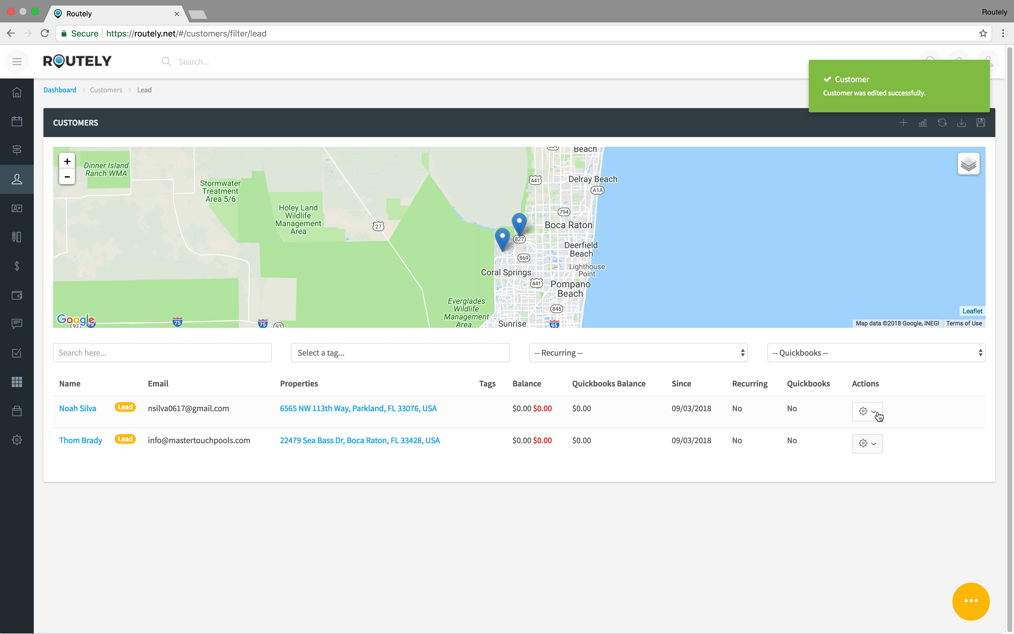
{"action": "left_click", "coordinate": [877, 417]}
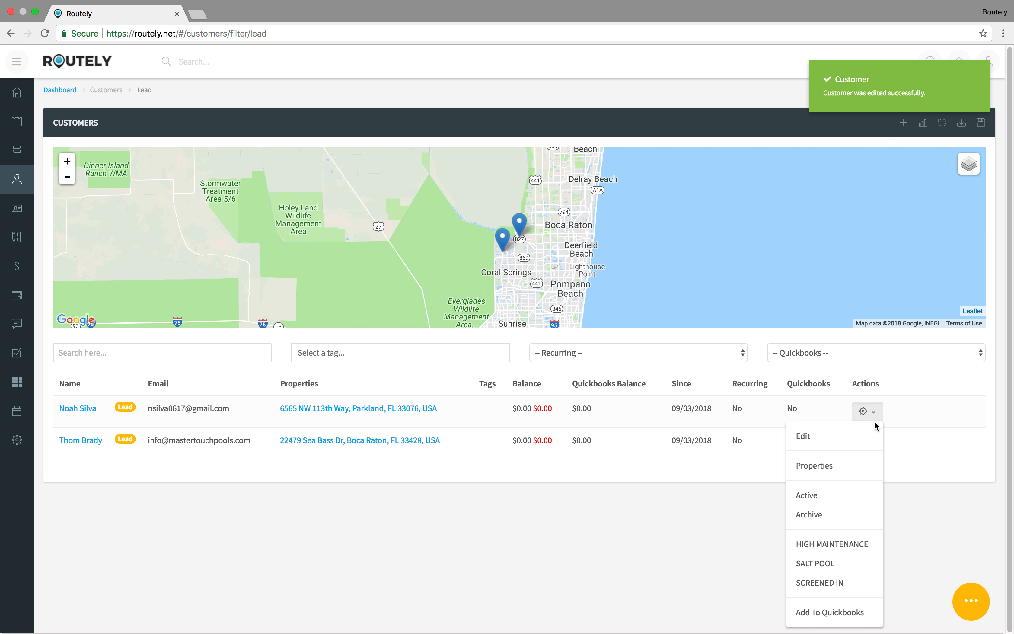
{"action": "left_click", "coordinate": [840, 584]}
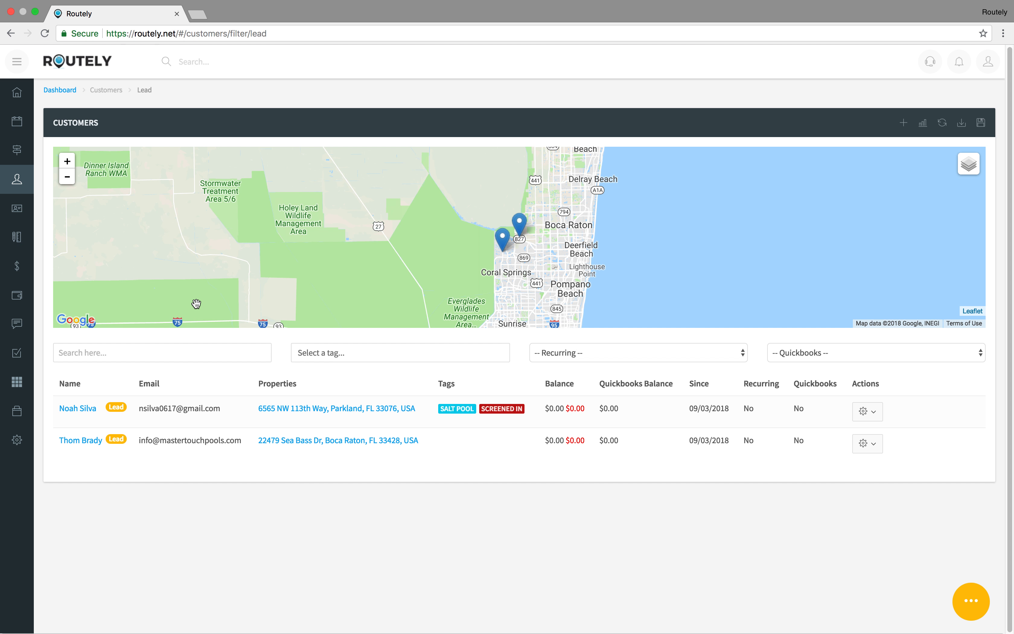
{"action": "left_click", "coordinate": [331, 353]}
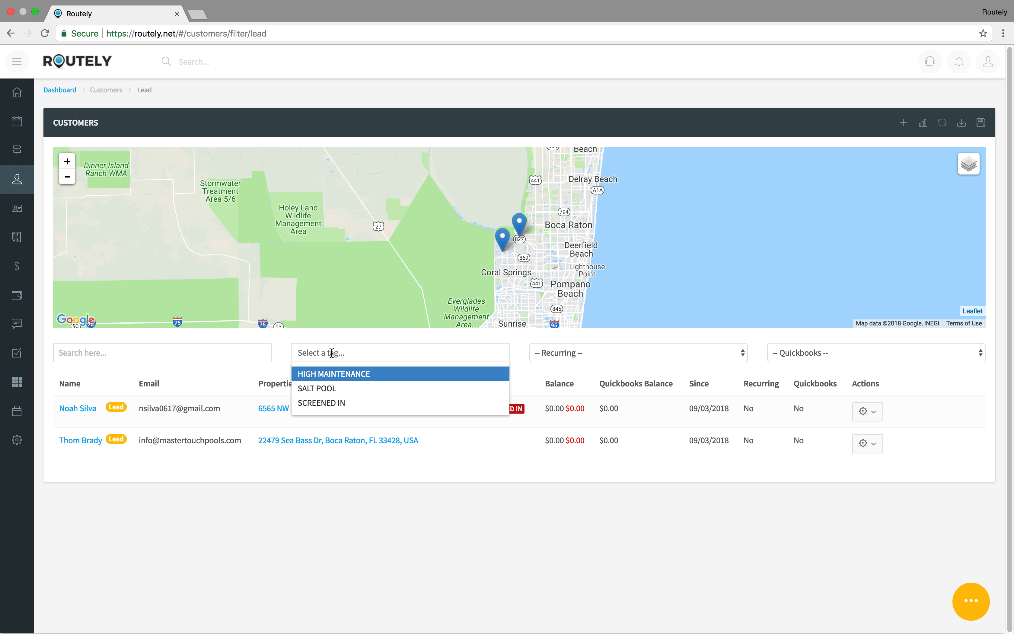
{"action": "left_click", "coordinate": [362, 375]}
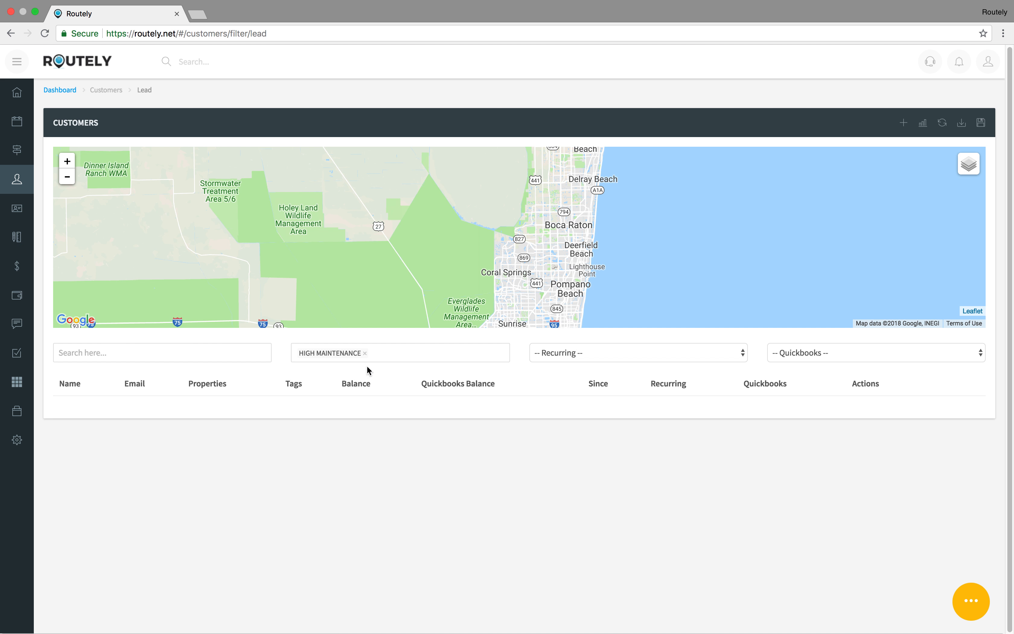
{"action": "left_click", "coordinate": [364, 354]}
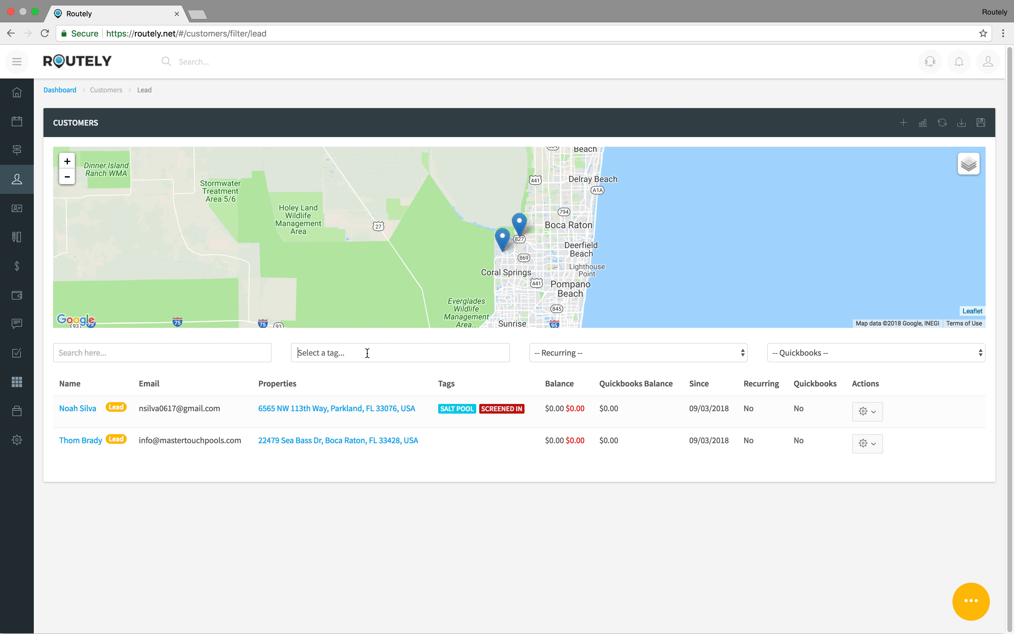
{"action": "type", "text": "SALT"}
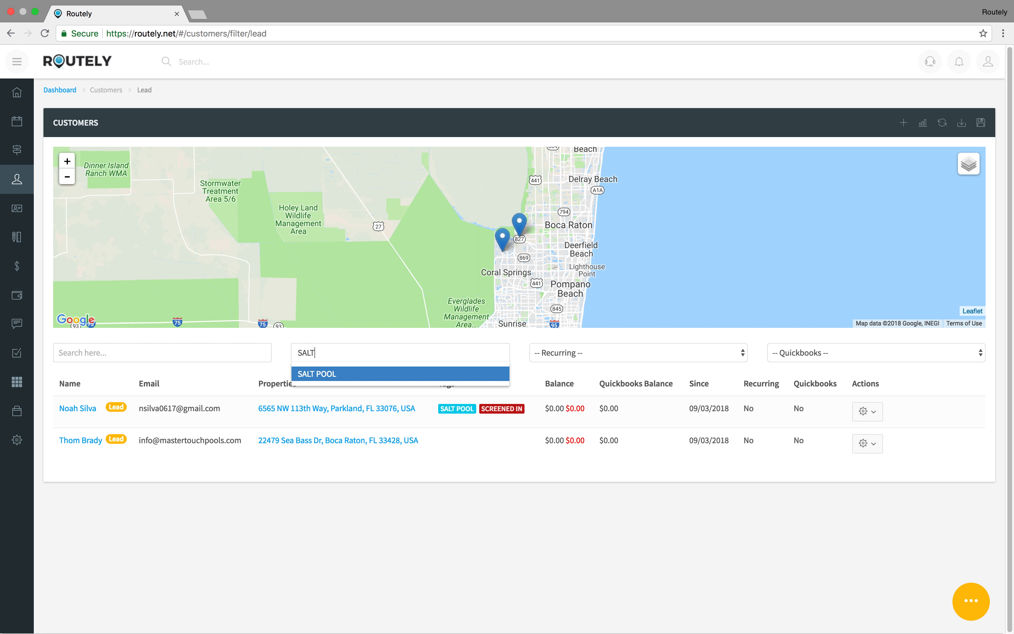
{"action": "key", "text": "Return"}
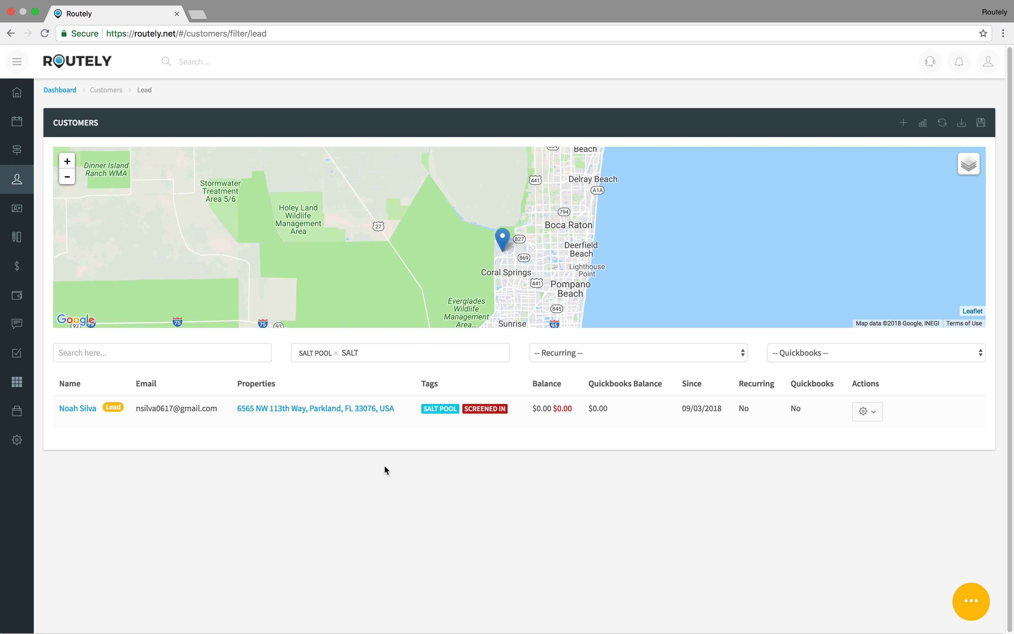
{"action": "left_click", "coordinate": [335, 355]}
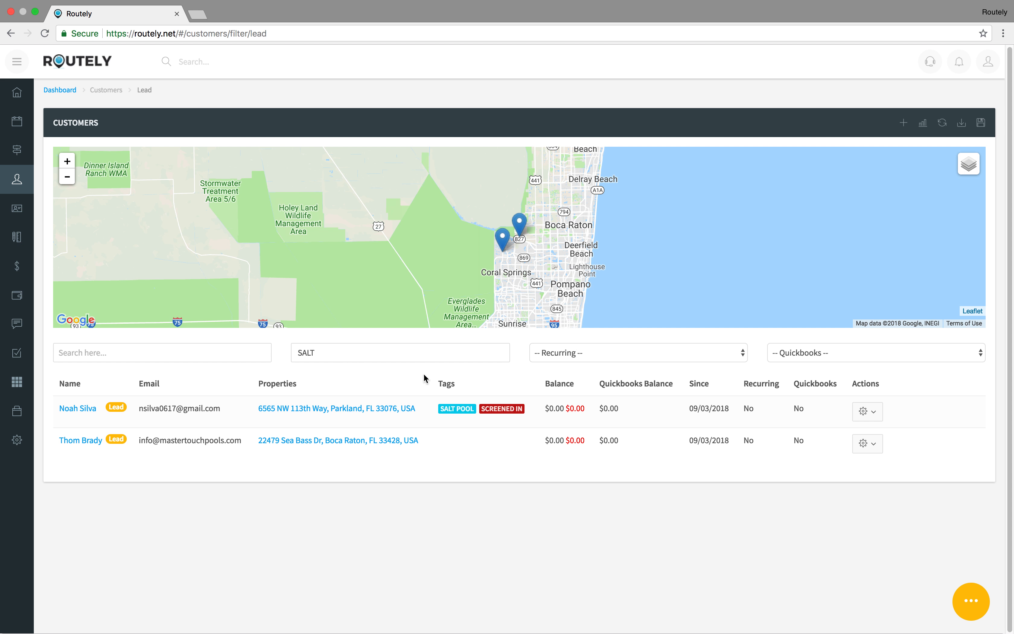
{"action": "mouse_move", "coordinate": [26, 443]}
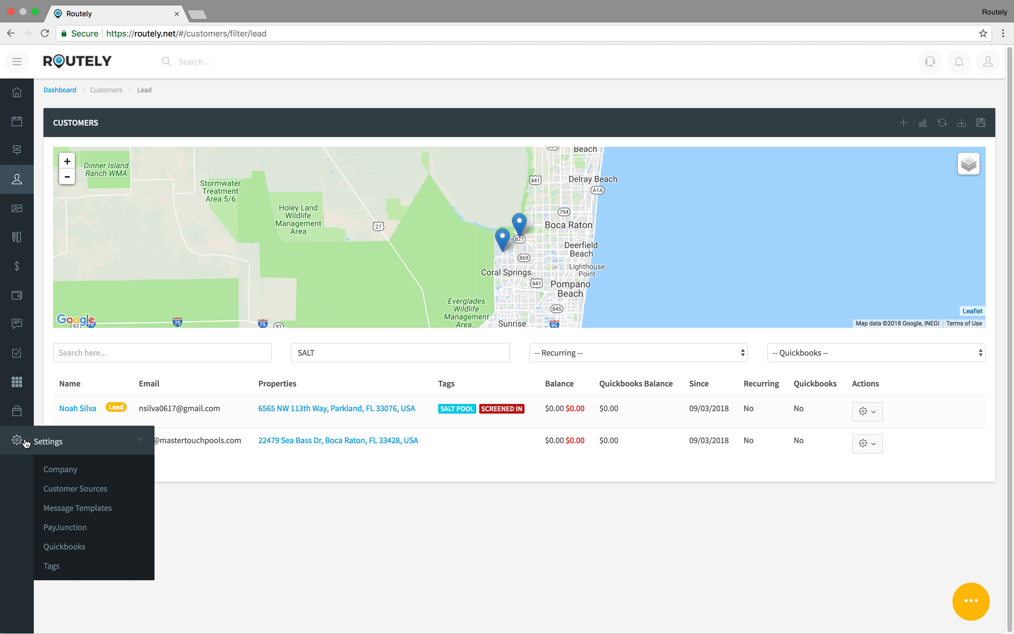
Step: Open Customer Sources settings and check the Website source's customer count of 2
{"action": "left_click", "coordinate": [89, 488]}
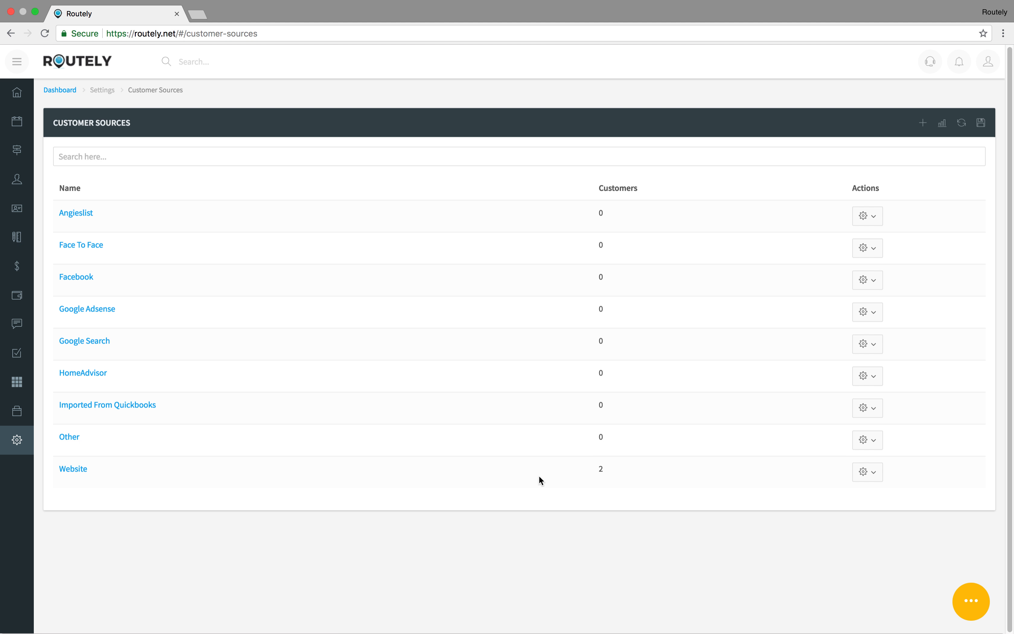
{"action": "left_click_drag", "start_coordinate": [39, 461], "coordinate": [487, 480]}
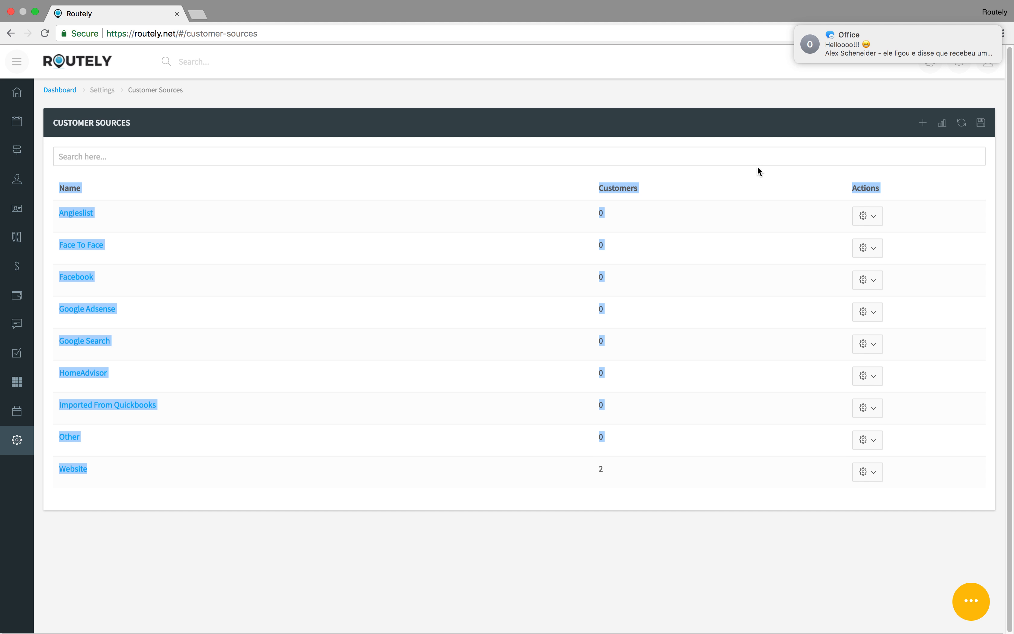
{"action": "left_click_drag", "start_coordinate": [619, 463], "coordinate": [537, 475]}
{"action": "left_click", "coordinate": [523, 471]}
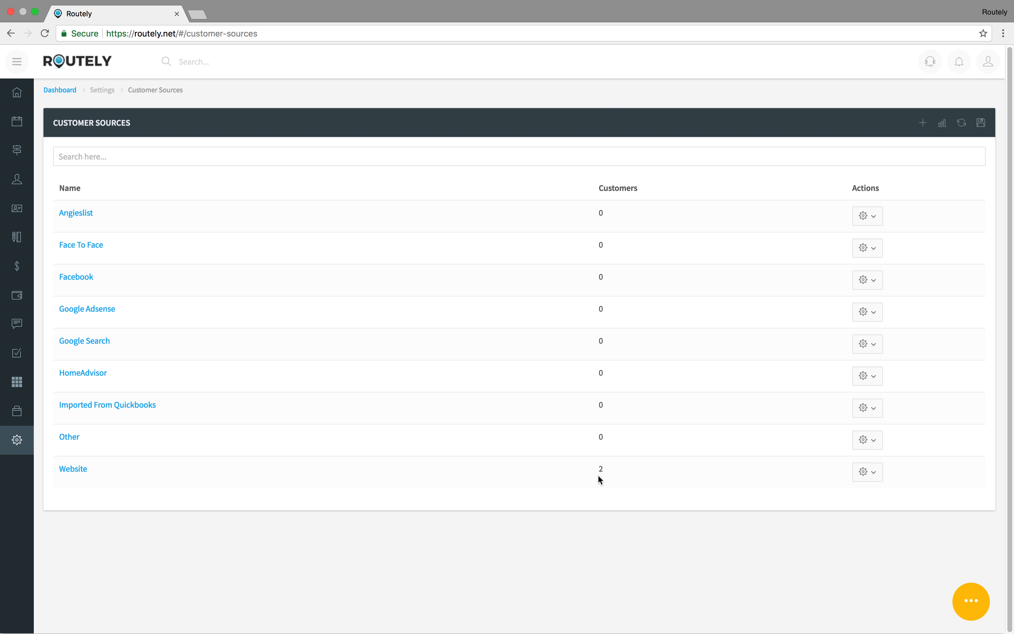
{"action": "left_click_drag", "start_coordinate": [597, 467], "coordinate": [609, 472]}
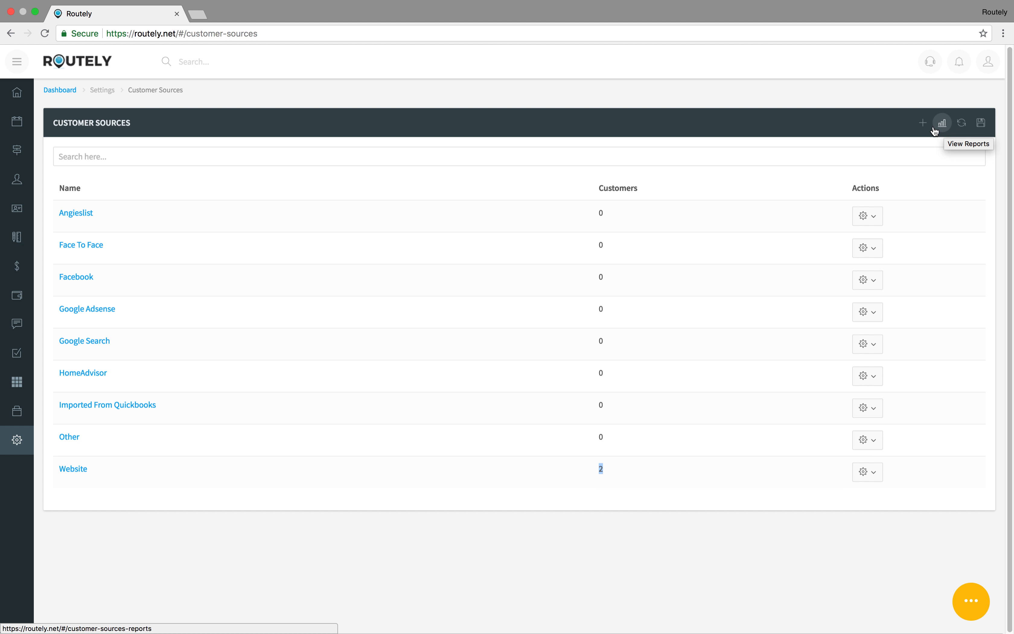
Step: Add a YELLOW PAGE customer source, save it, and return to the sources list
{"action": "left_click", "coordinate": [923, 124]}
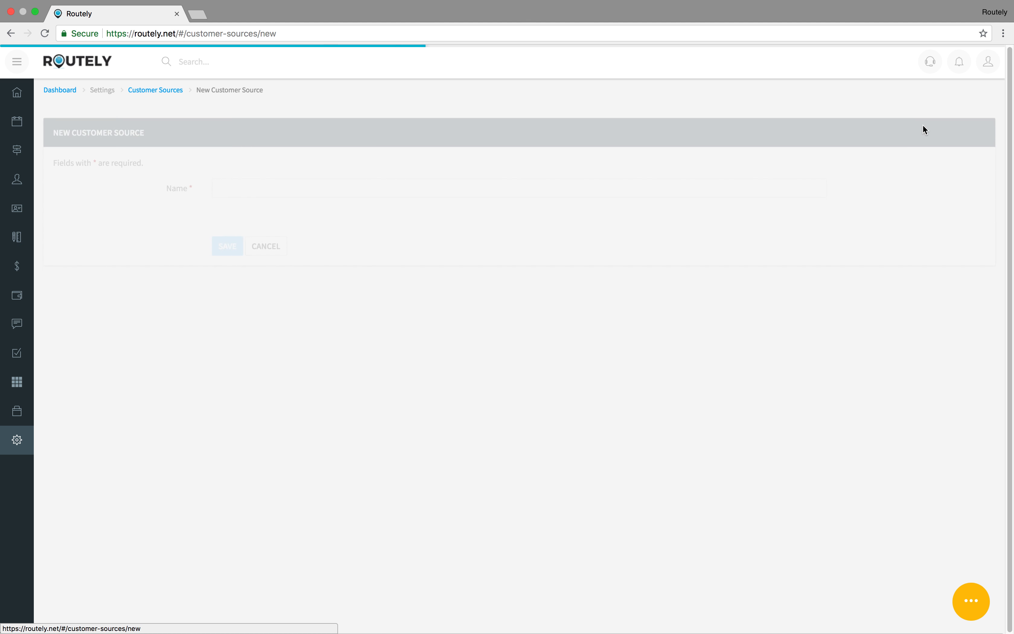
{"action": "left_click", "coordinate": [281, 173]}
{"action": "type", "text": "YELLOW PAGE"}
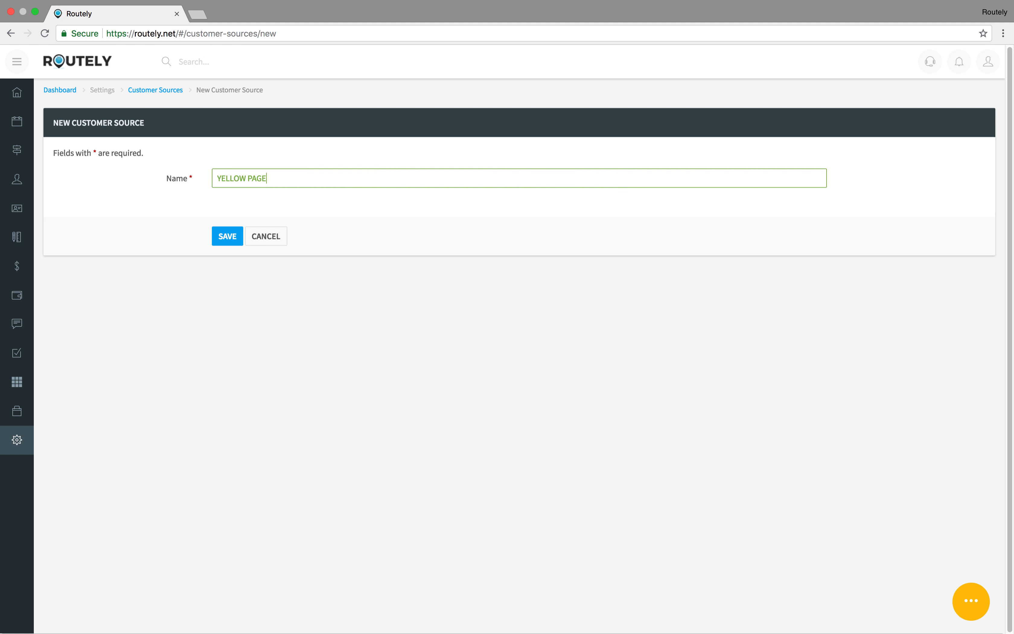
{"action": "left_click", "coordinate": [228, 240]}
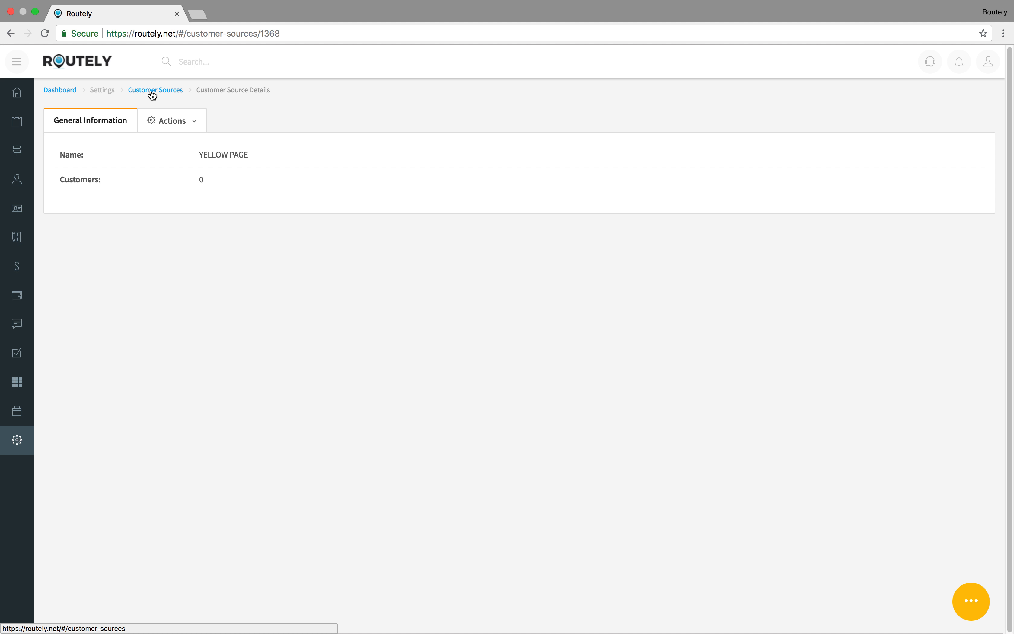
{"action": "mouse_move", "coordinate": [273, 90]}
{"action": "left_mouse_down"}
{"action": "mouse_move", "coordinate": [49, 89]}
{"action": "mouse_move", "coordinate": [269, 91]}
{"action": "left_mouse_up"}
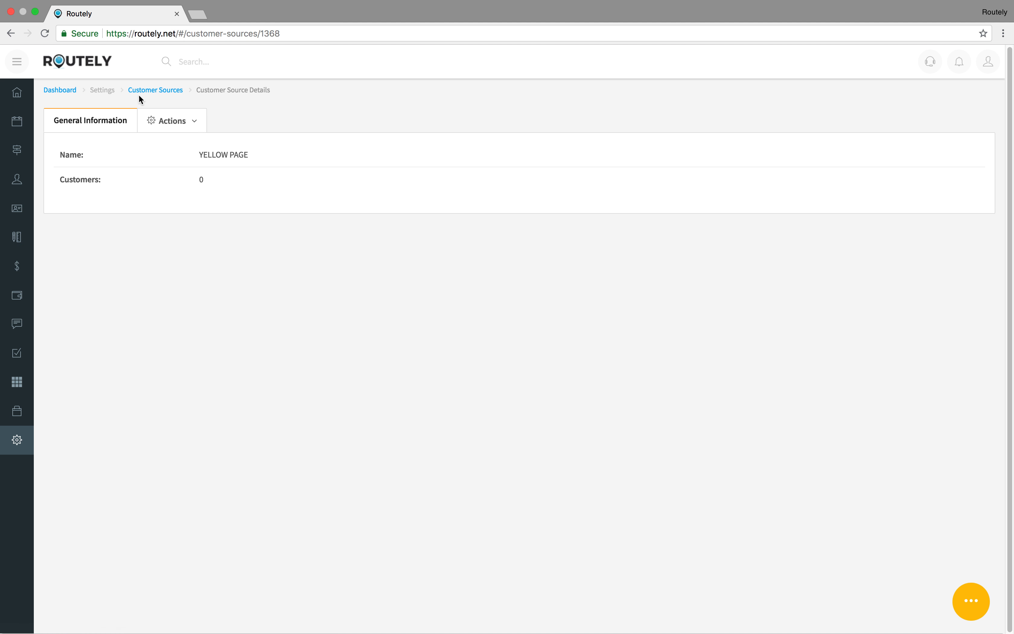
{"action": "left_click", "coordinate": [168, 93]}
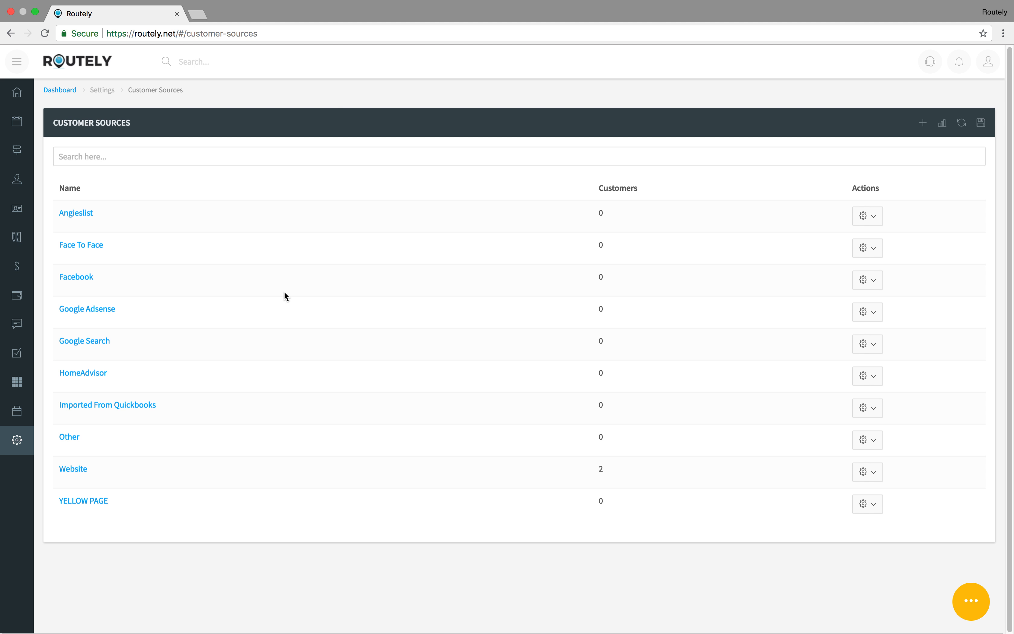
{"action": "left_click_drag", "start_coordinate": [113, 310], "coordinate": [589, 254]}
{"action": "left_click", "coordinate": [615, 502]}
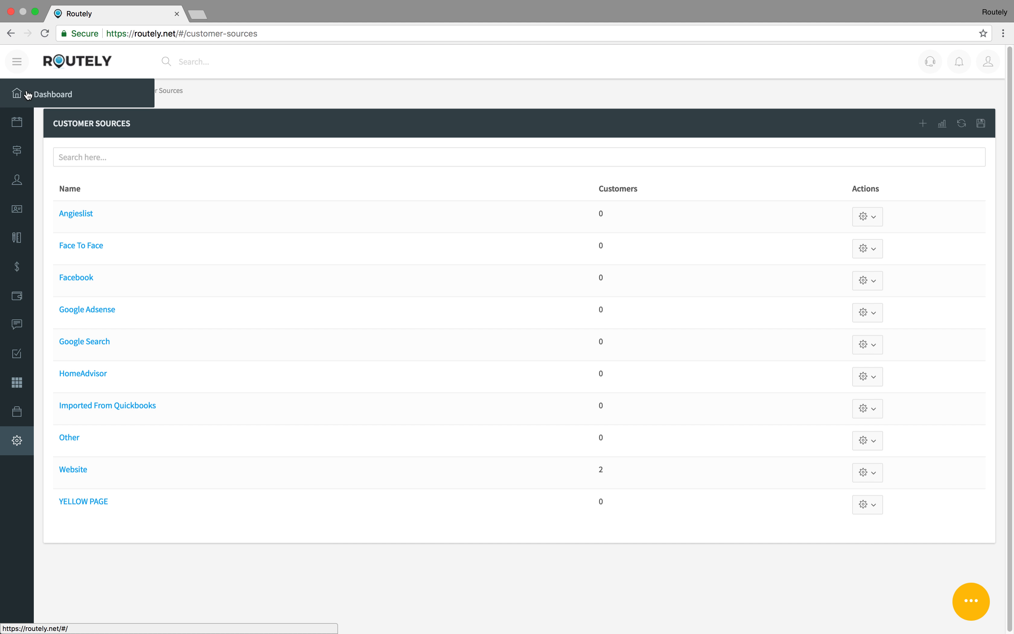
Step: Open a new customer form from the Dashboard's quick-create menu
{"action": "left_click", "coordinate": [18, 93]}
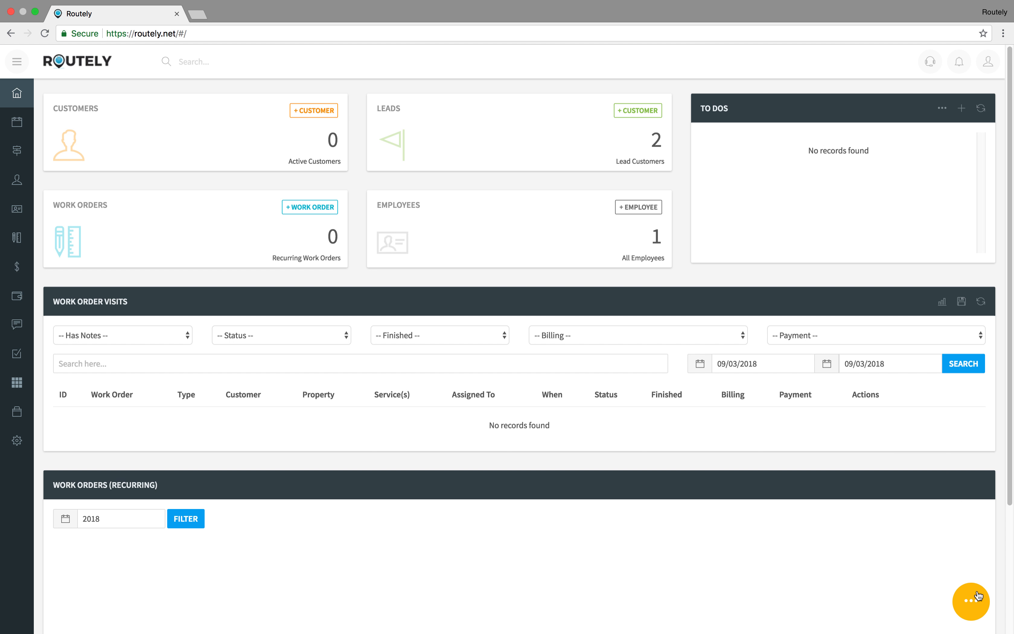
{"action": "left_click", "coordinate": [972, 606]}
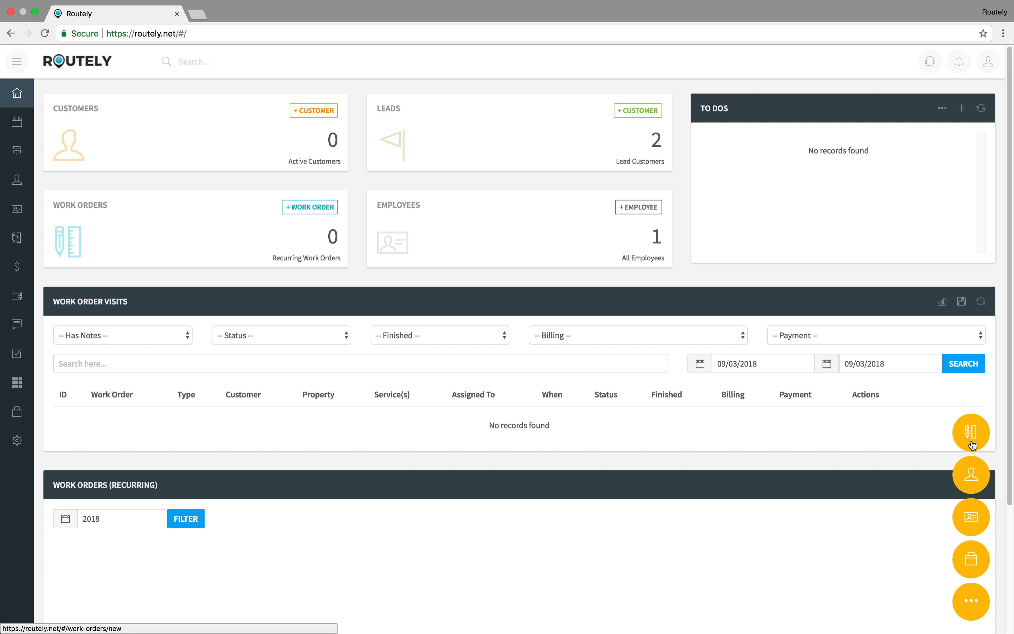
{"action": "left_click", "coordinate": [975, 476]}
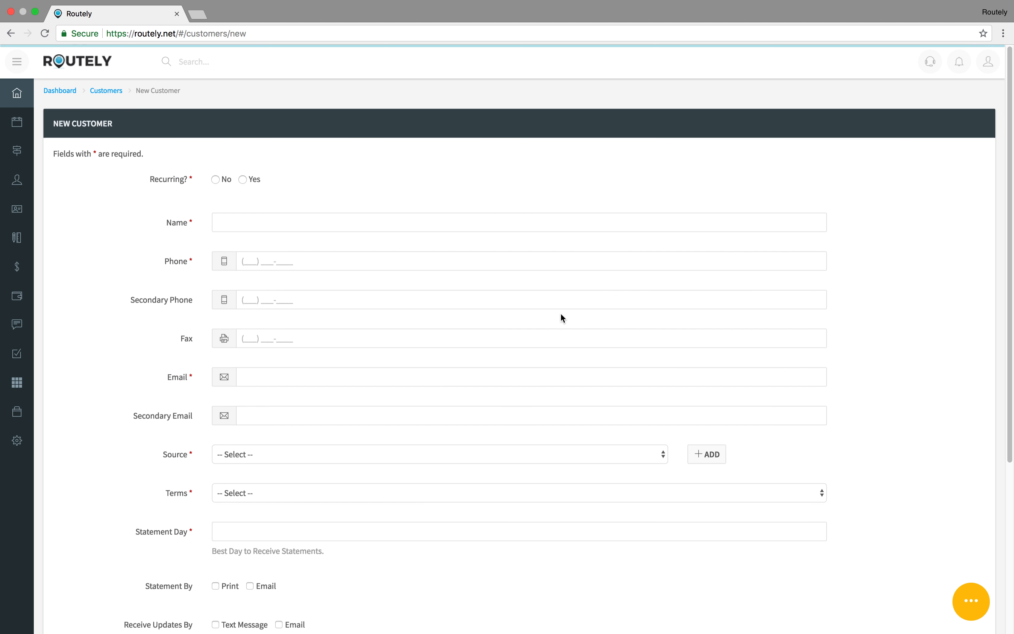
Step: Enter the customer's full name, phone number and e-mail address
{"action": "left_click", "coordinate": [220, 219]}
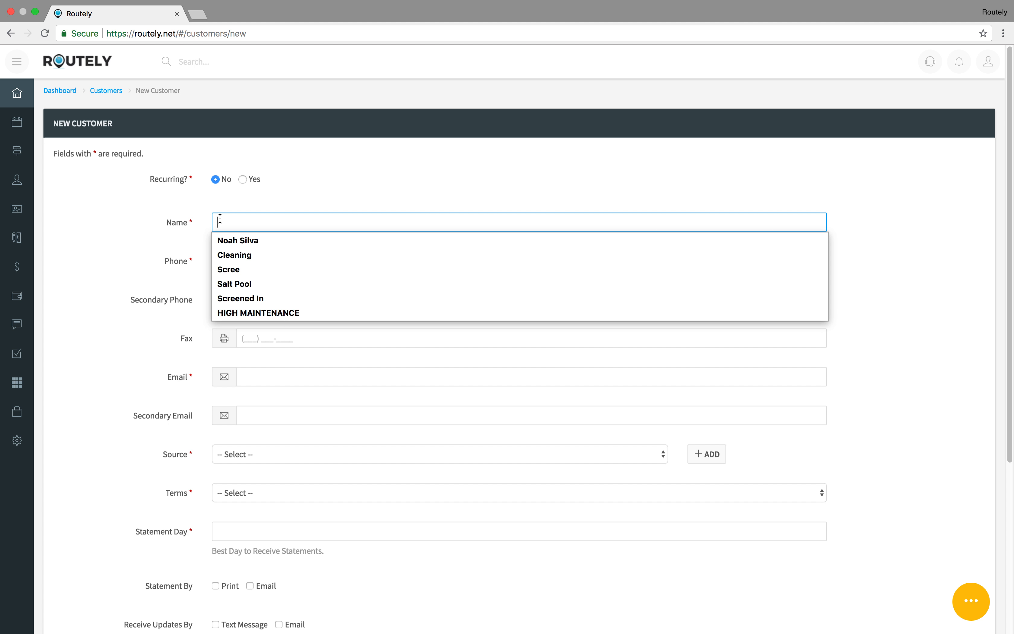
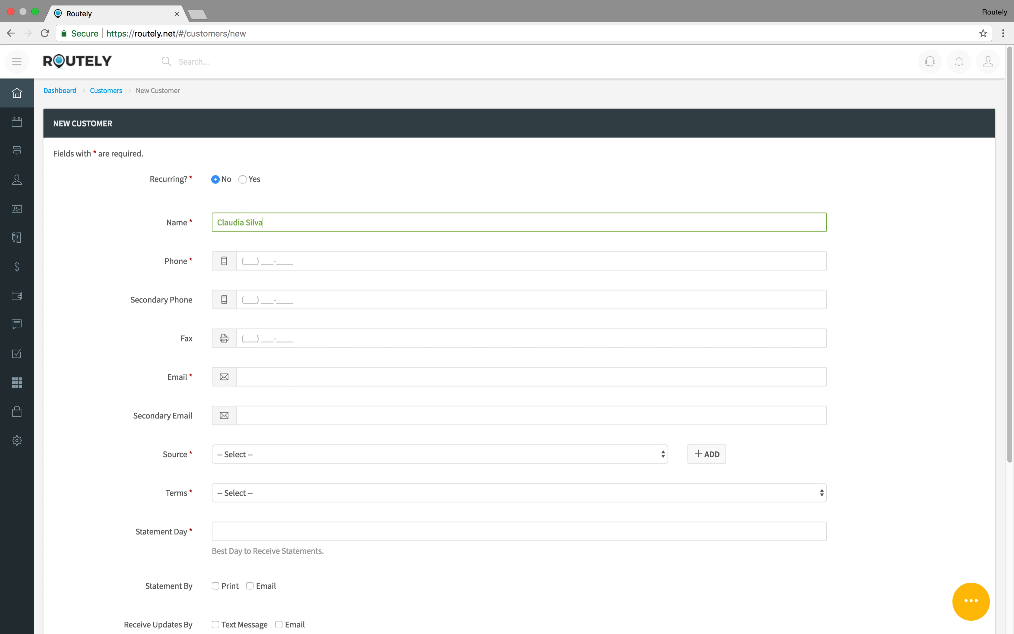
{"action": "key", "text": "Tab"}
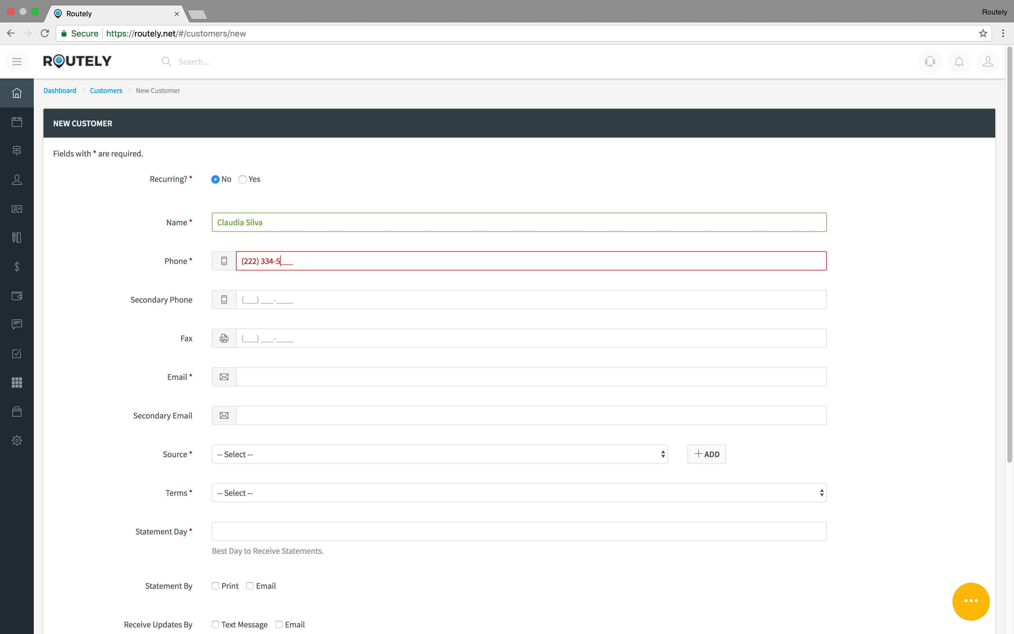
{"action": "key", "text": "Tab"}
{"action": "key", "text": "Tab"}
{"action": "key", "text": "Tab"}
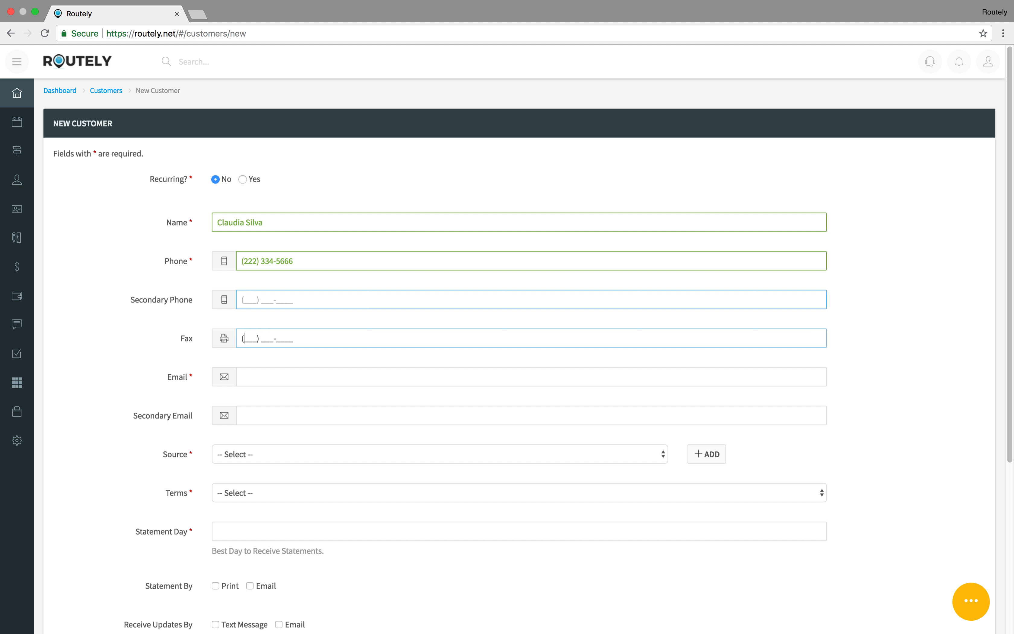
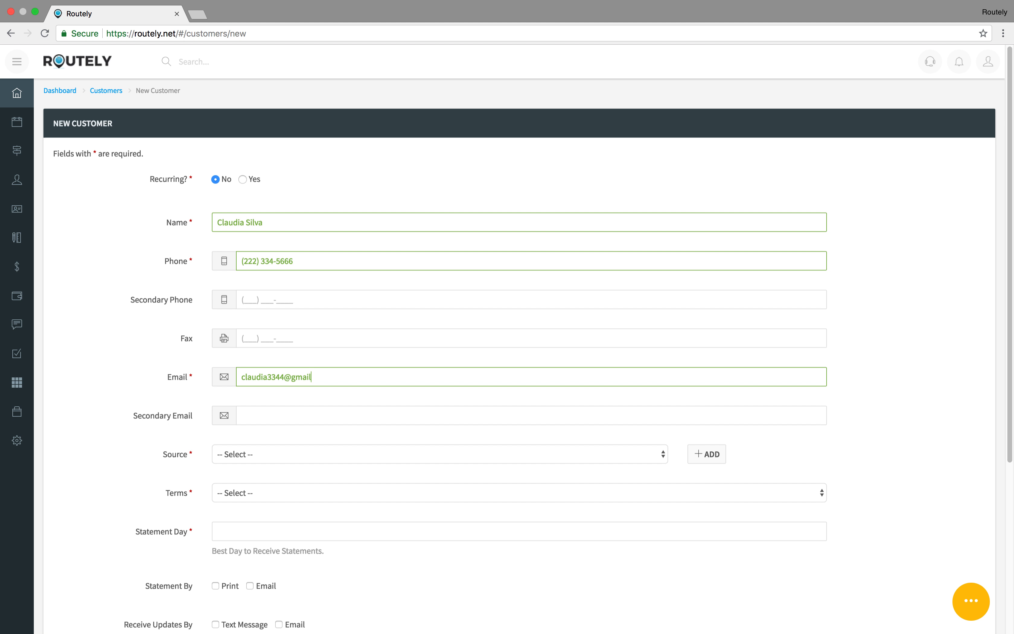
{"action": "key", "text": "Tab"}
{"action": "key", "text": "Tab"}
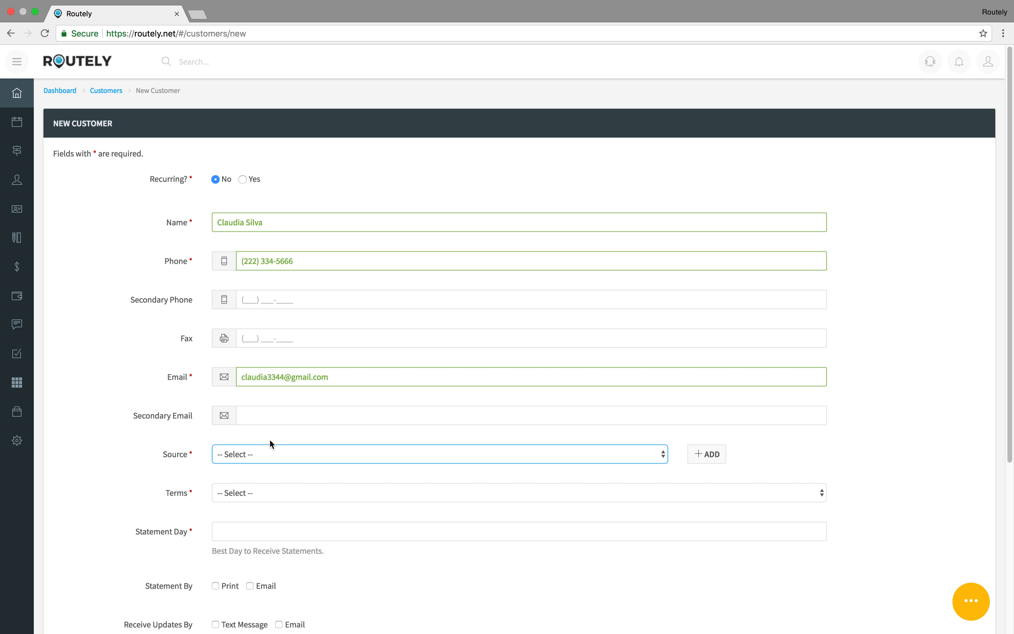
Step: Look through the Source list and Add Source form, cancelling without changes
{"action": "left_click", "coordinate": [267, 454]}
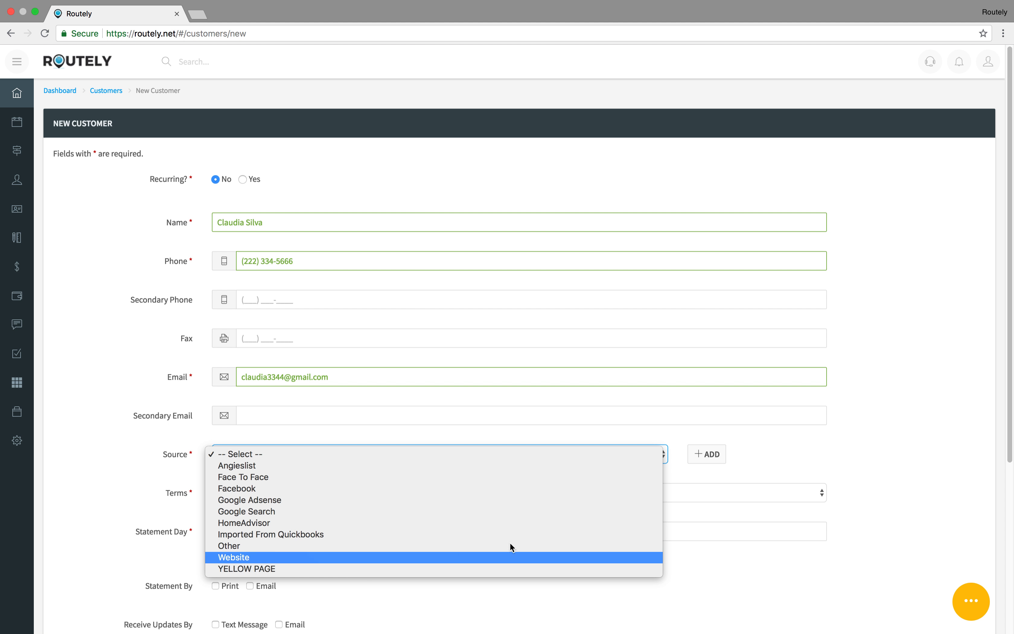
{"action": "left_click", "coordinate": [737, 449]}
{"action": "left_click", "coordinate": [709, 454]}
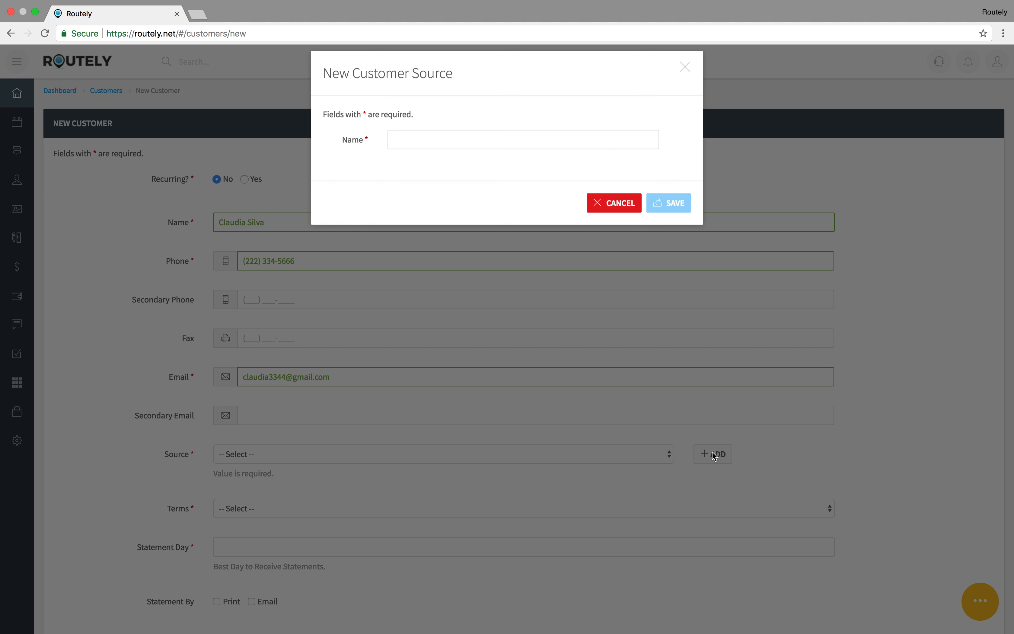
{"action": "left_click", "coordinate": [619, 201]}
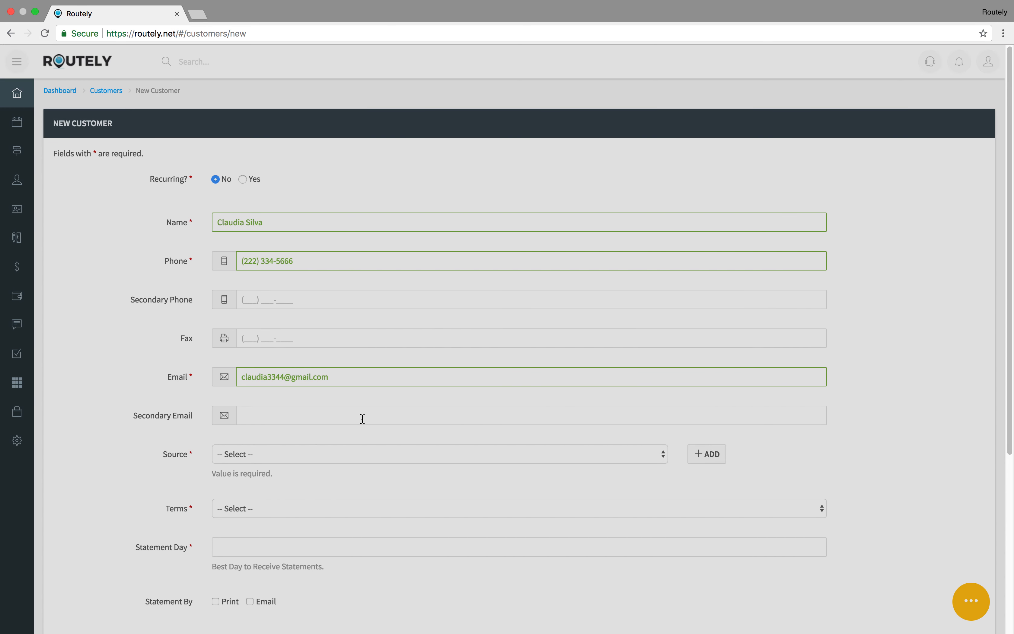
{"action": "left_click", "coordinate": [252, 454]}
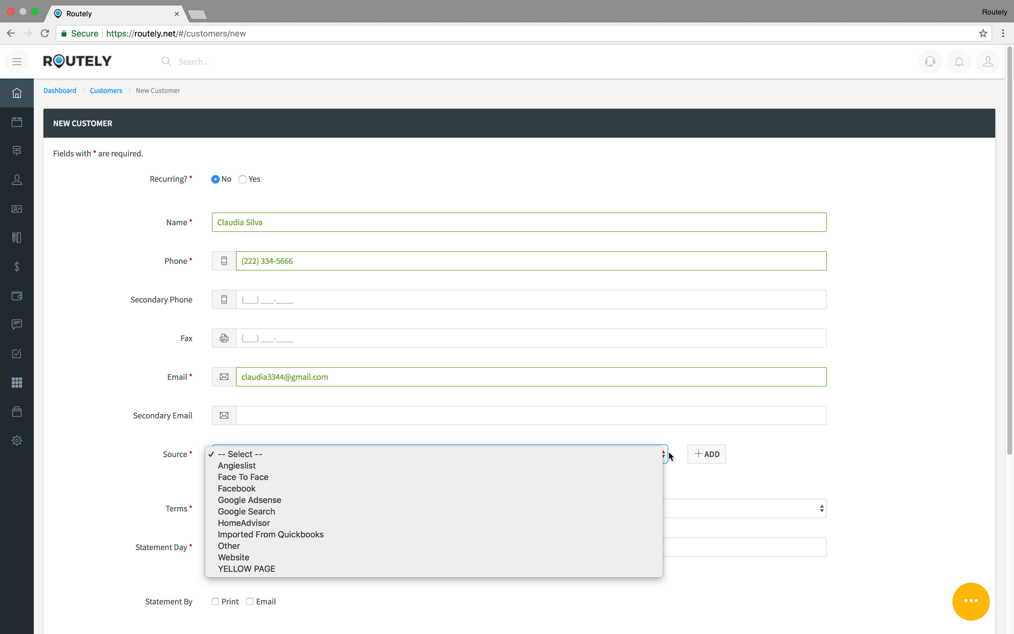
{"action": "left_click", "coordinate": [767, 448]}
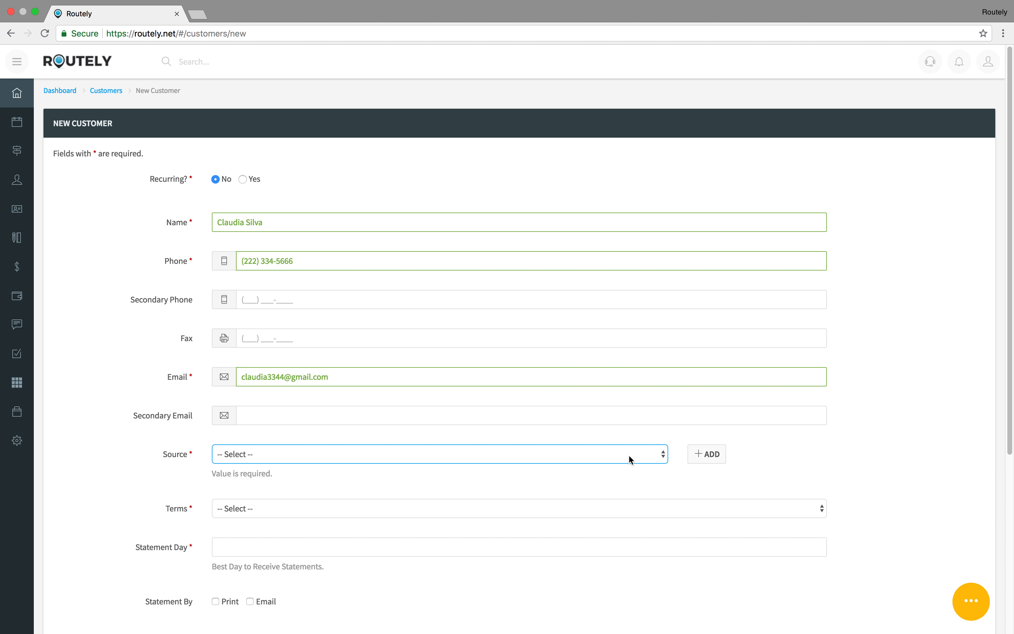
{"action": "left_click", "coordinate": [707, 455]}
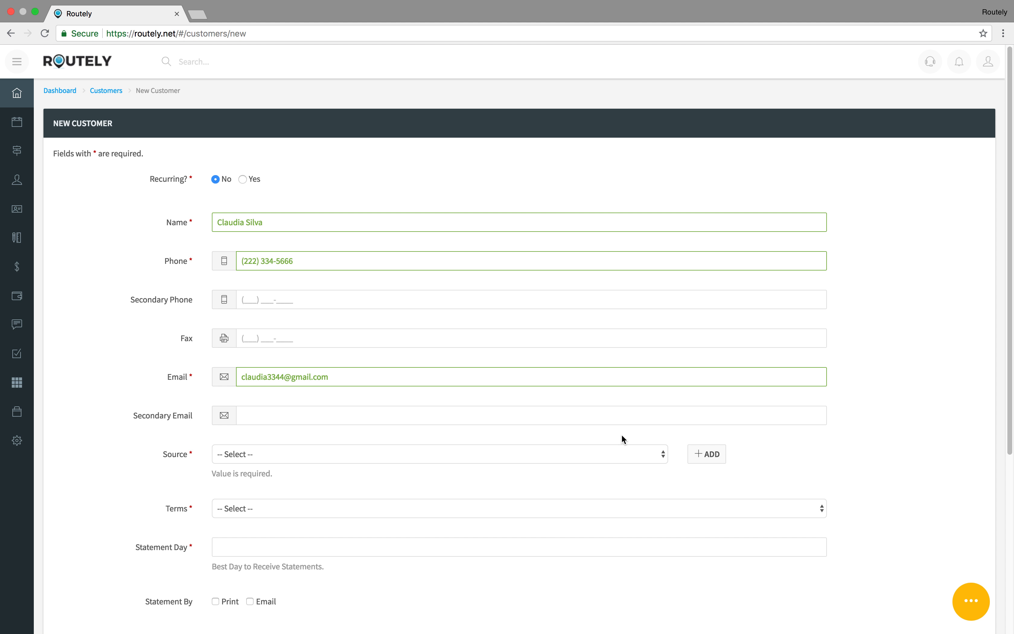
Step: Choose YELLOW PAGE as the new customer's source
{"action": "scroll", "coordinate": [622, 427], "scroll_direction": "down", "scroll_amount": 3}
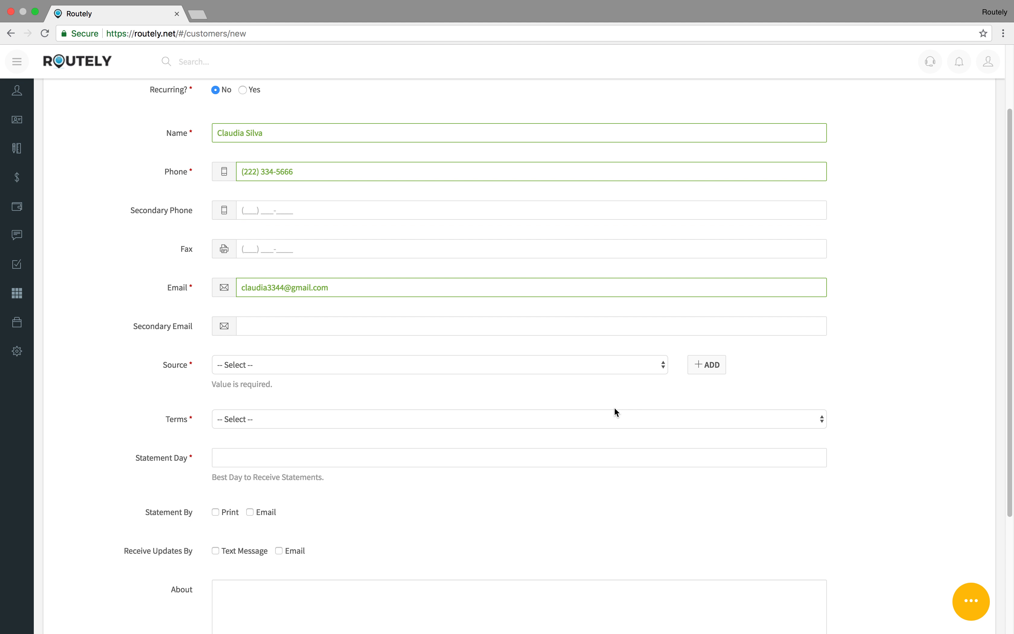
{"action": "left_click", "coordinate": [452, 367]}
{"action": "left_click", "coordinate": [372, 478]}
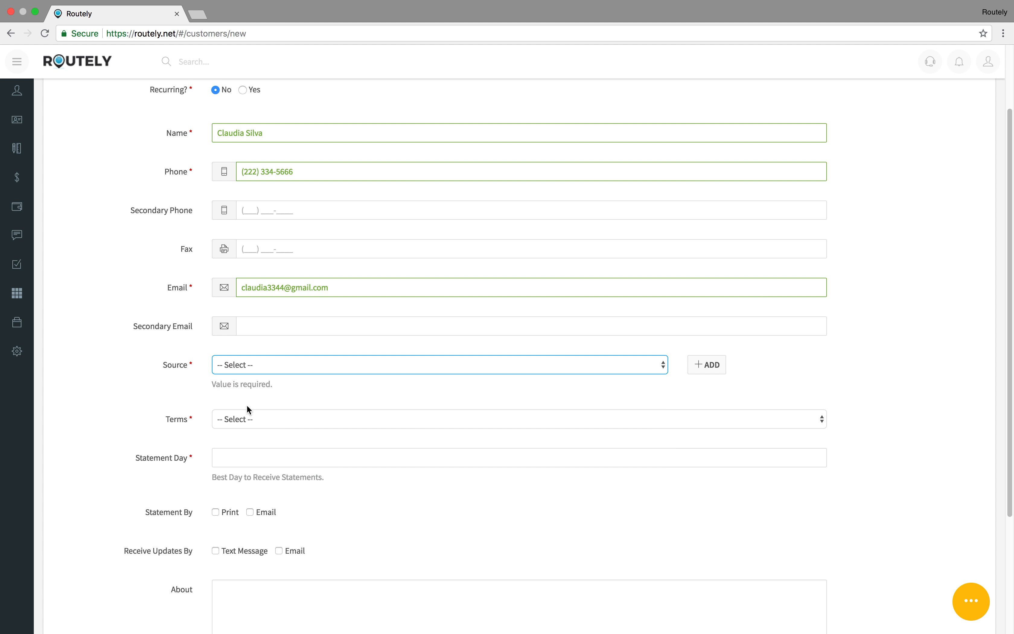
{"action": "left_click", "coordinate": [248, 403]}
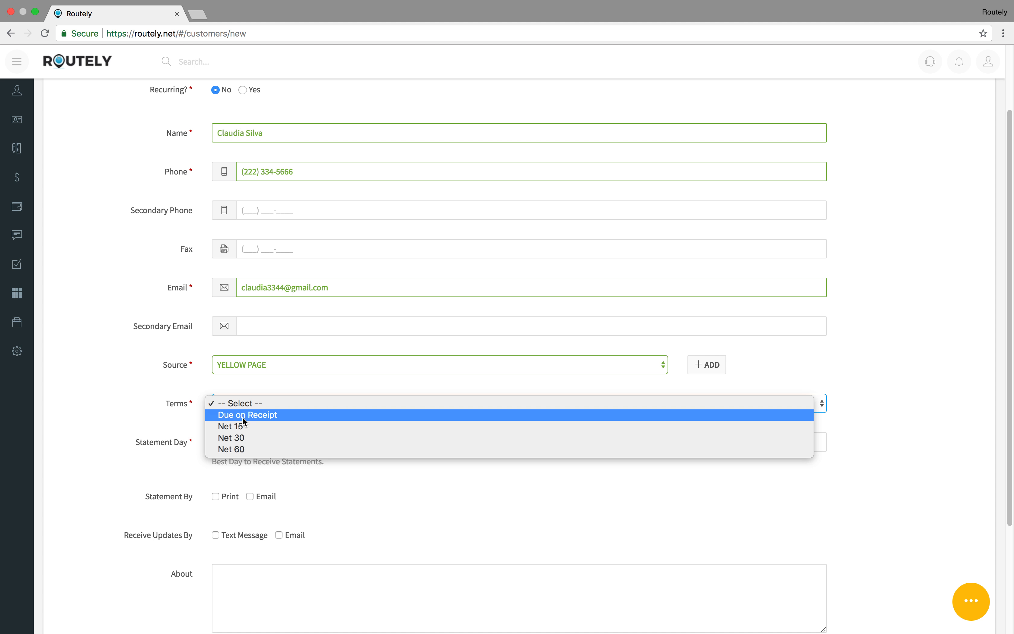